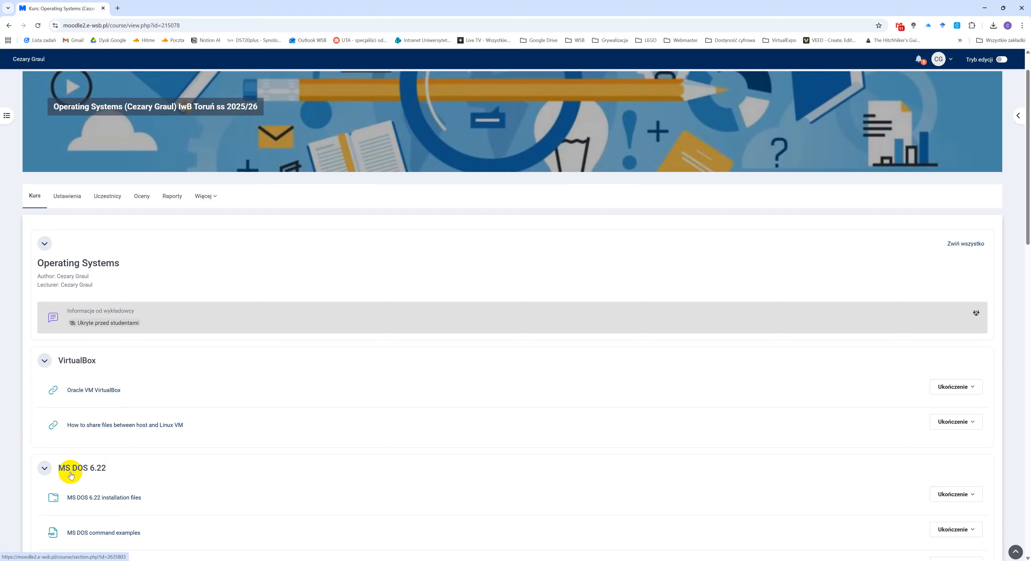
# Step: Open the Oracle VM VirtualBox link in the course's VirtualBox section and go to the site's download page
pyautogui.scroll(-1, 96, 466)
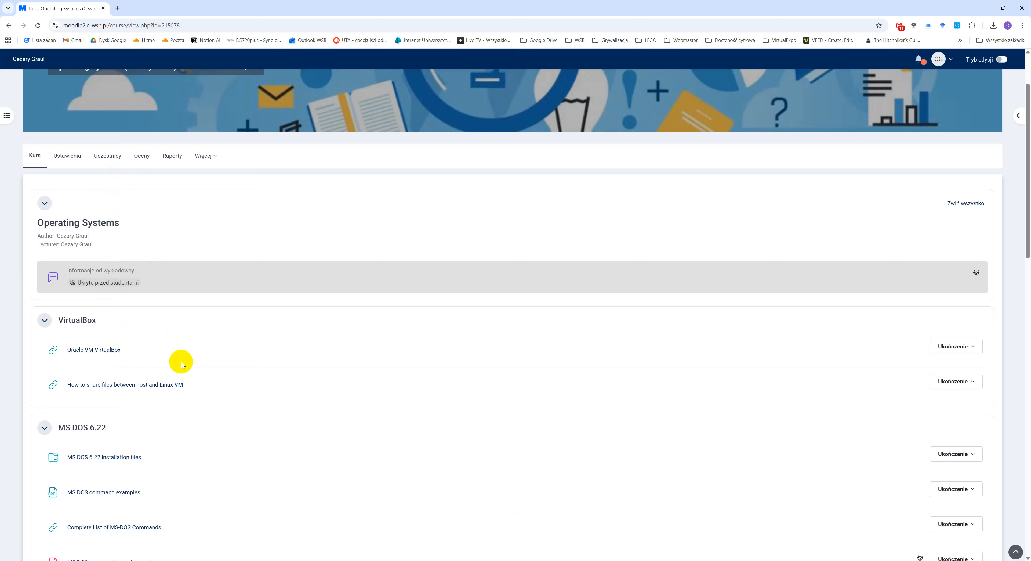
pyautogui.scroll(-1, 182, 364)
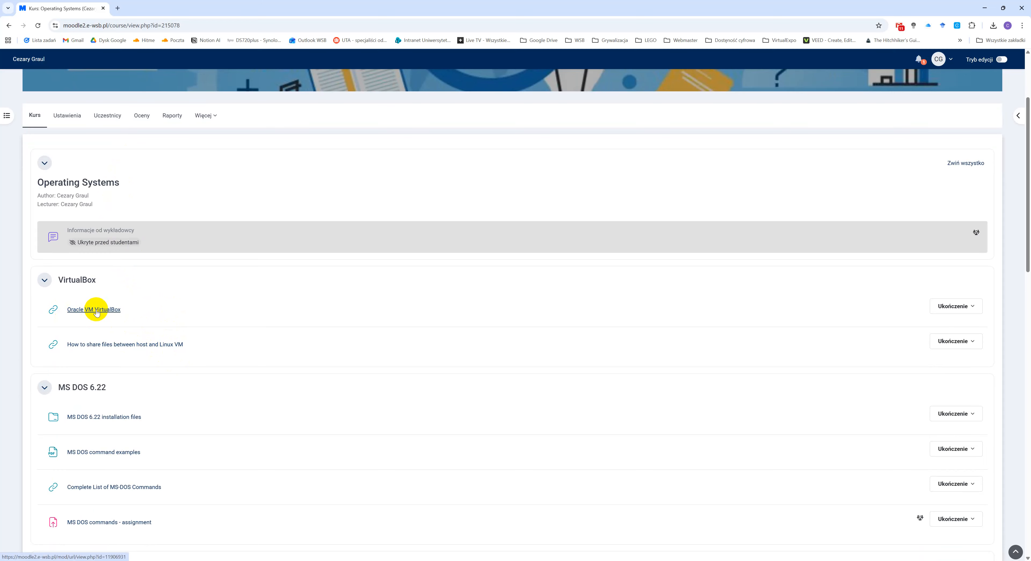
pyautogui.click(96, 310)
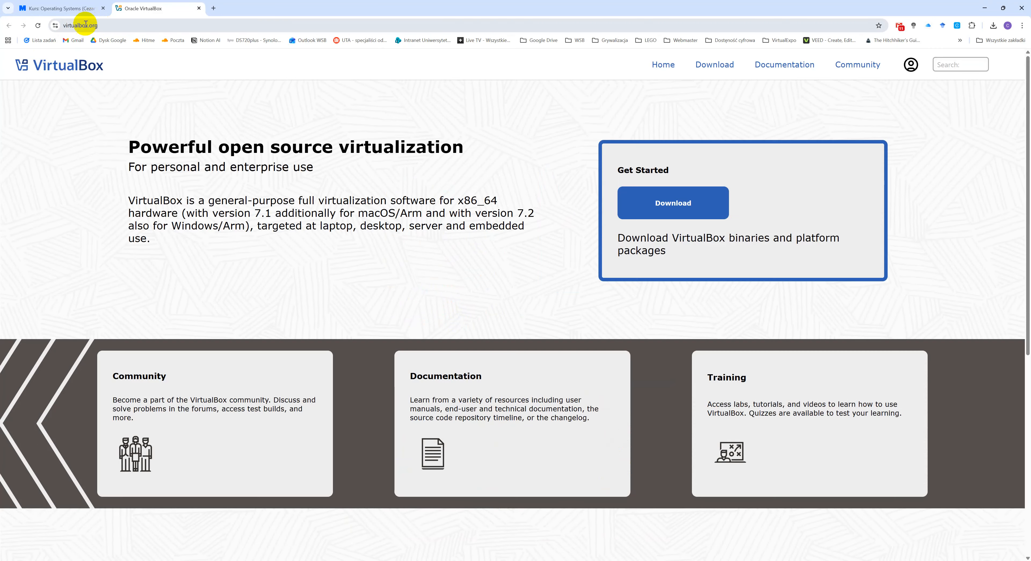
pyautogui.click(66, 7)
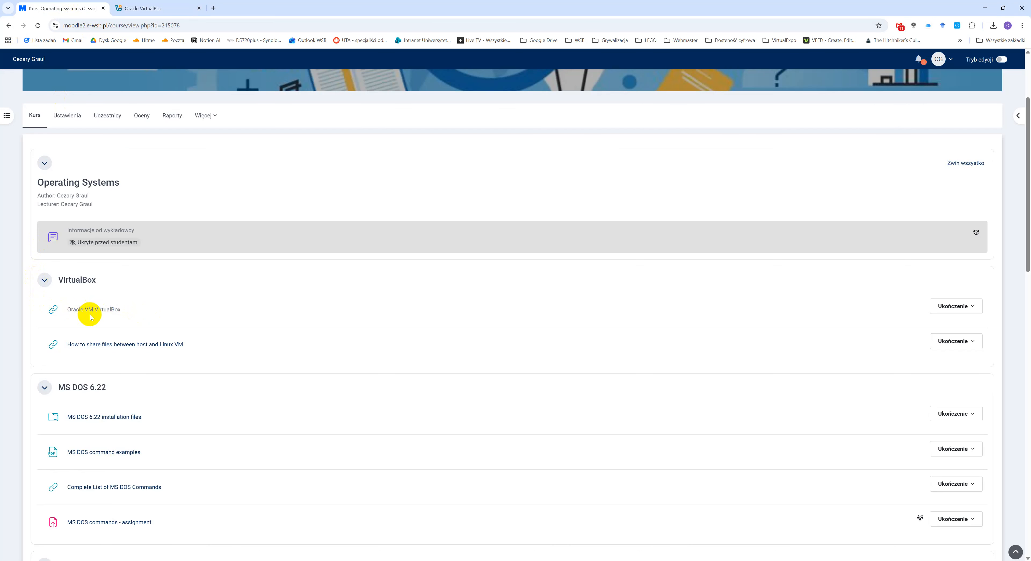
pyautogui.click(140, 8)
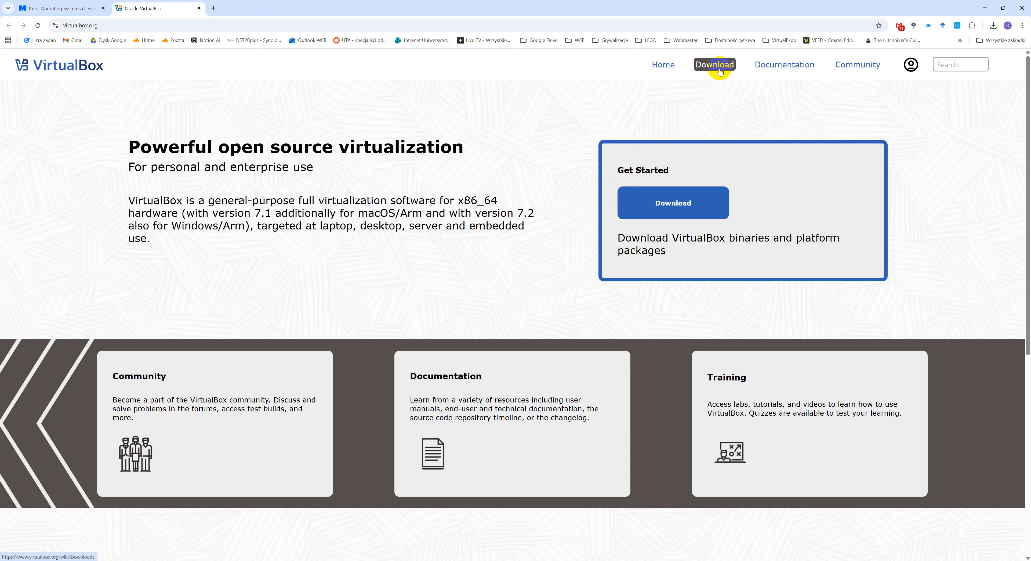
pyautogui.click(716, 67)
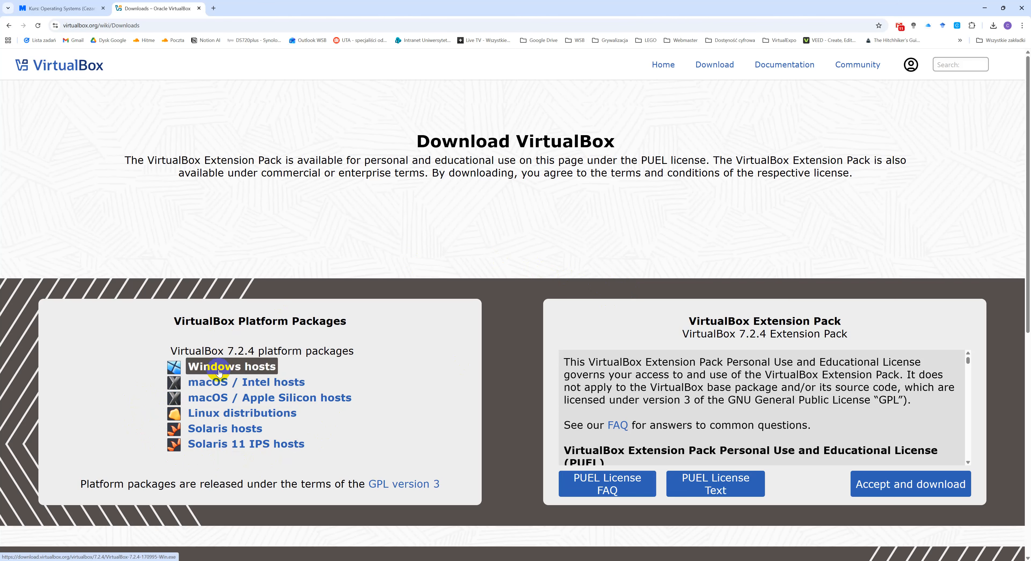
# Step: Switch to Oracle VirtualBox from the desktop and remove the existing "dos" virtual machine
pyautogui.click(982, 6)
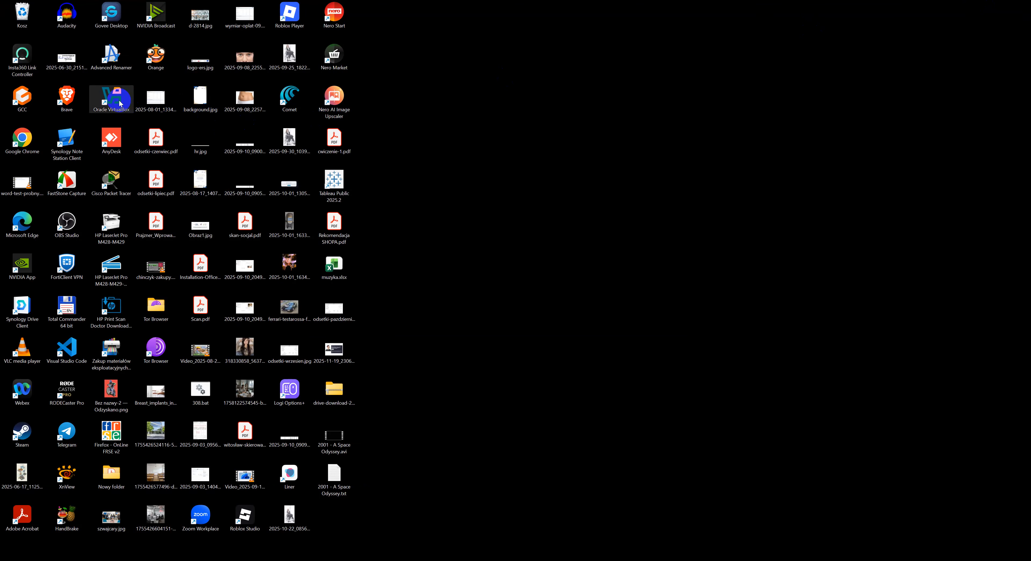
pyautogui.doubleClick(118, 99)
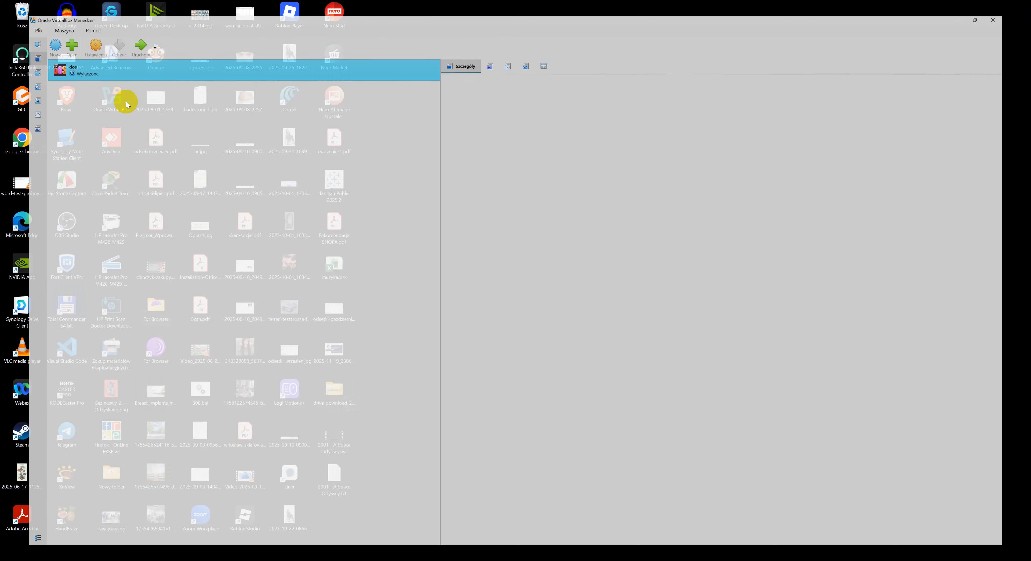
pyautogui.rightClick(65, 60)
pyautogui.click(99, 105)
pyautogui.click(500, 308)
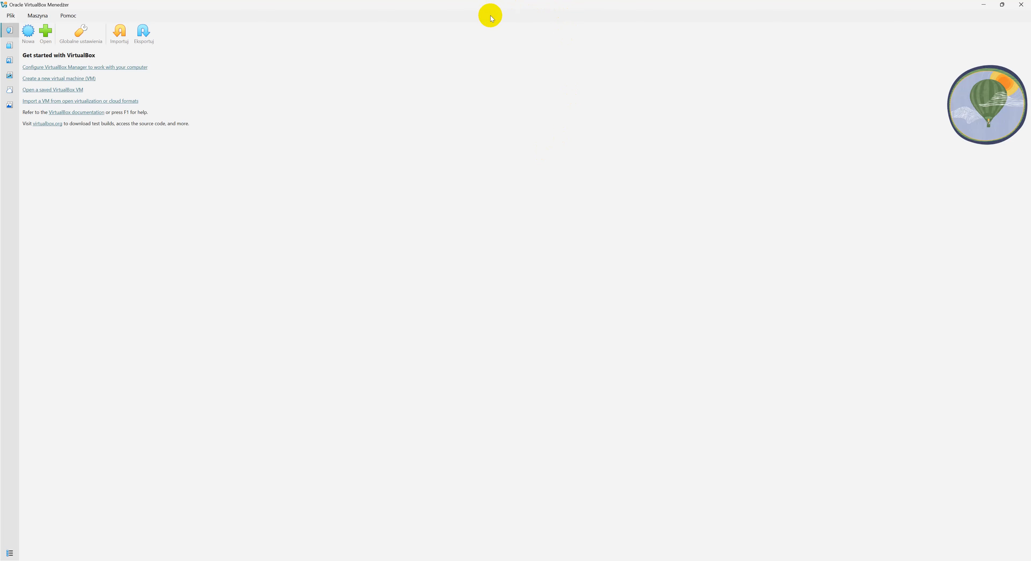
# Step: Start a new virtual machine named MSDOS 6.22 with OS Other and OS version DOS
pyautogui.click(29, 34)
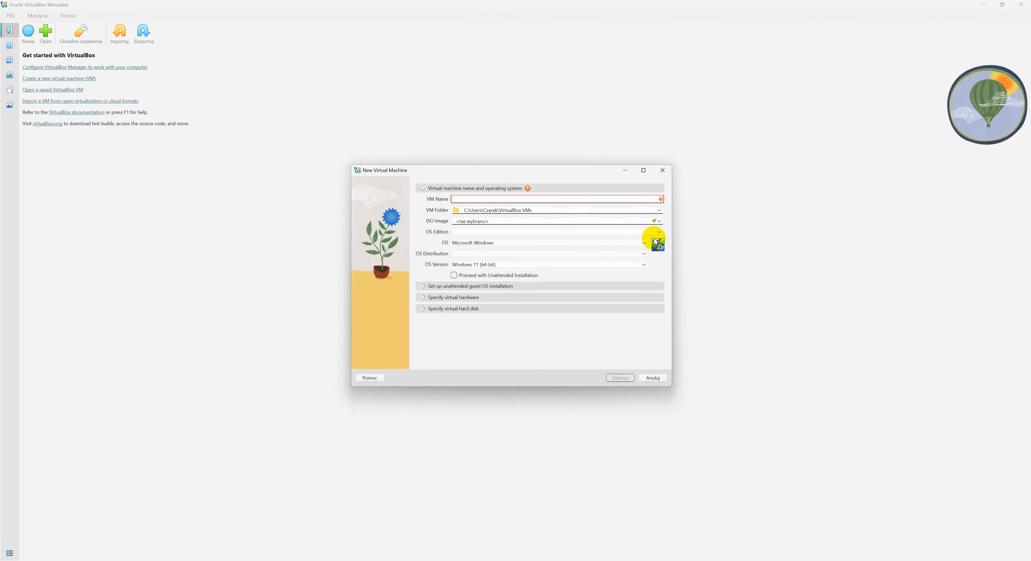
pyautogui.write('DOS')
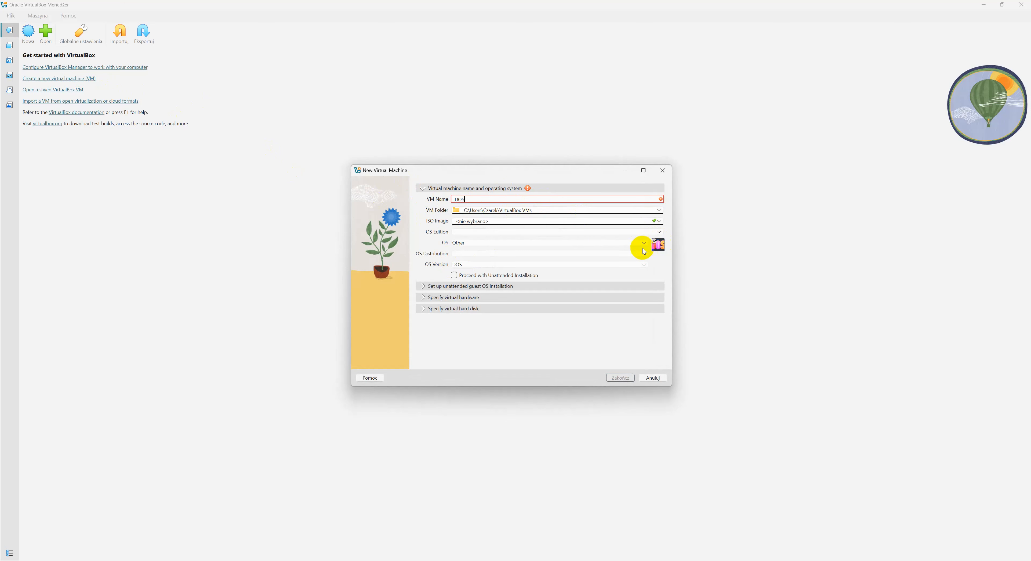
pyautogui.click(455, 199)
pyautogui.write('MSDOS 6.22')
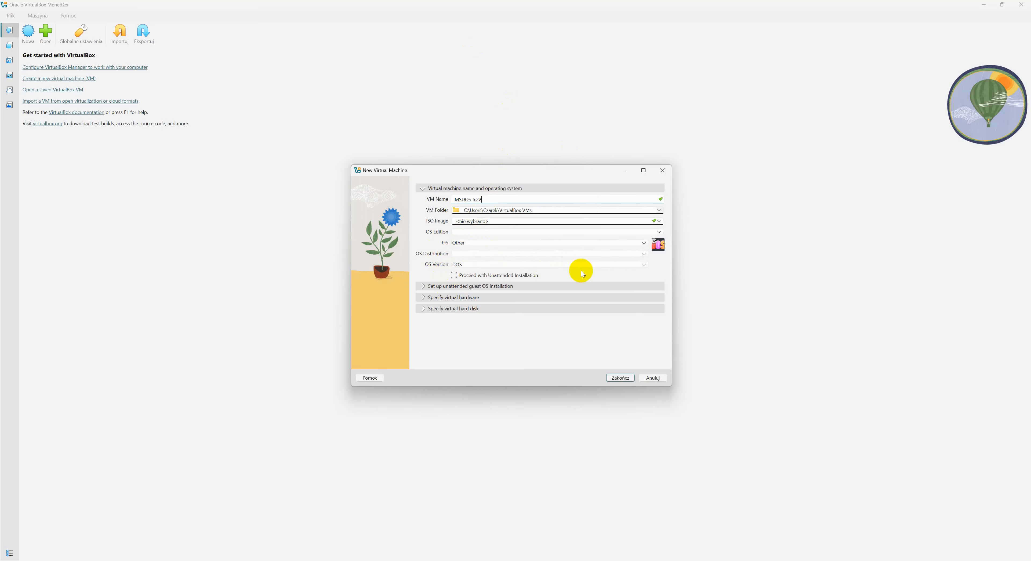
# Step: Examine the unattended installation and virtual hardware options of the new machine, and return to its name and operating system settings
pyautogui.click(452, 286)
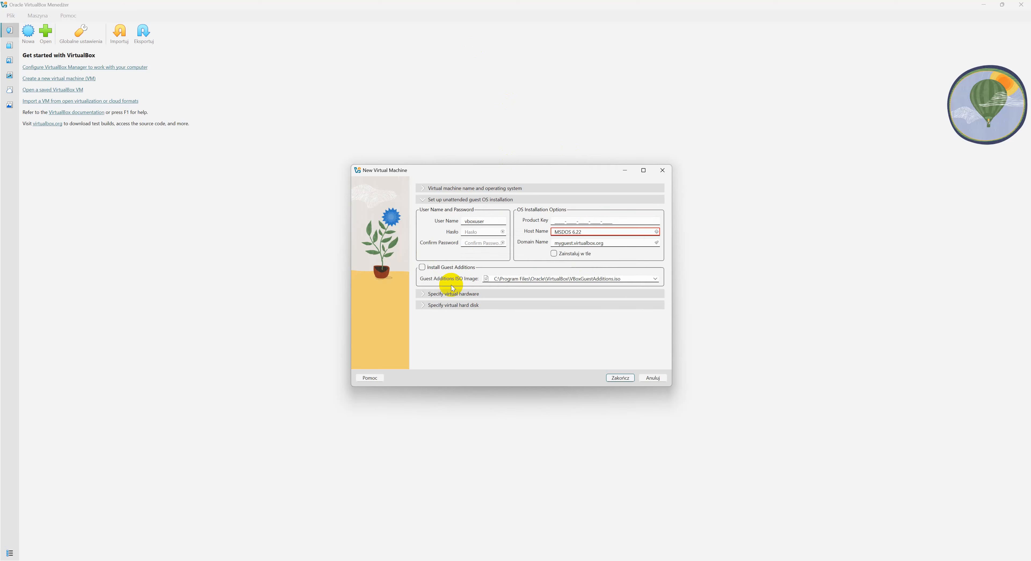
pyautogui.click(422, 294)
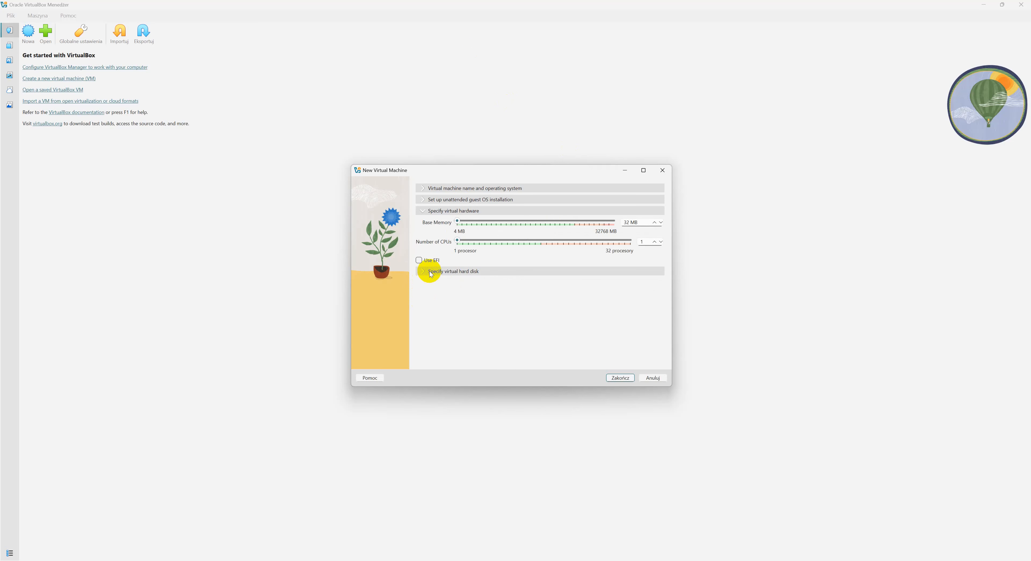
pyautogui.click(432, 188)
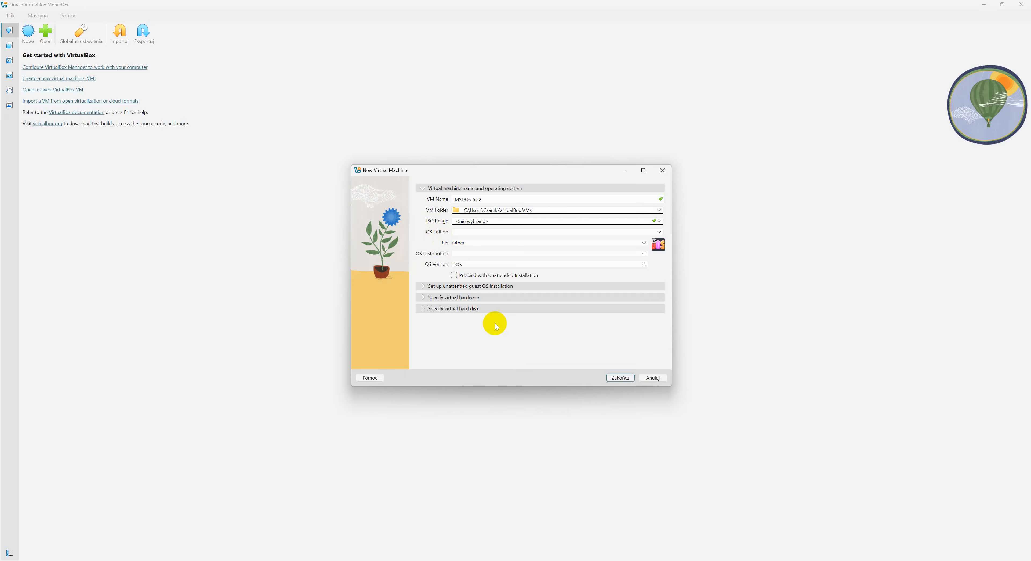
# Step: Switch to Chrome and download disk1.img, disk2.img and disk3.img from the course's MS DOS 6.22 installation files folder
pyautogui.click(480, 560)
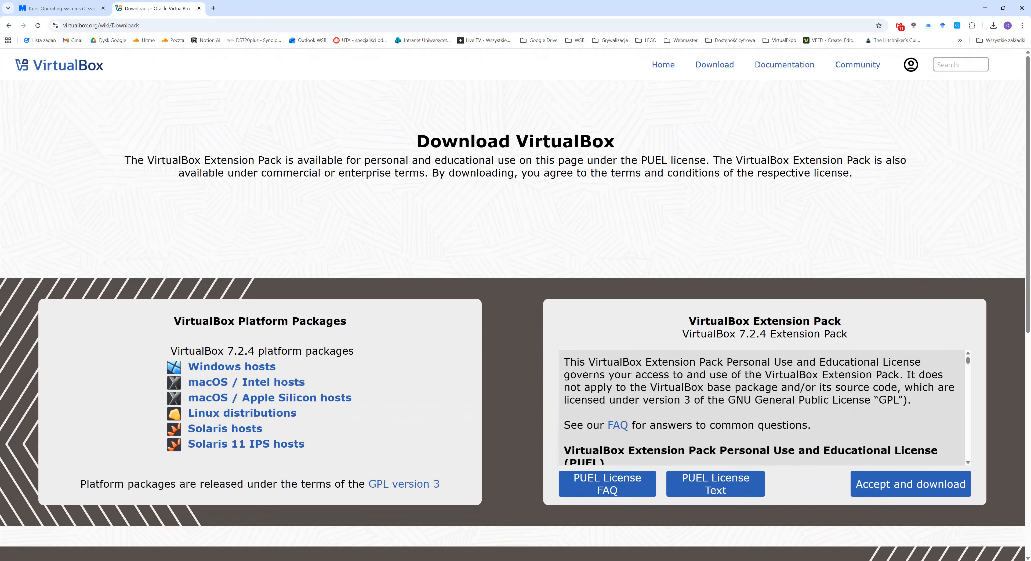
pyautogui.click(51, 9)
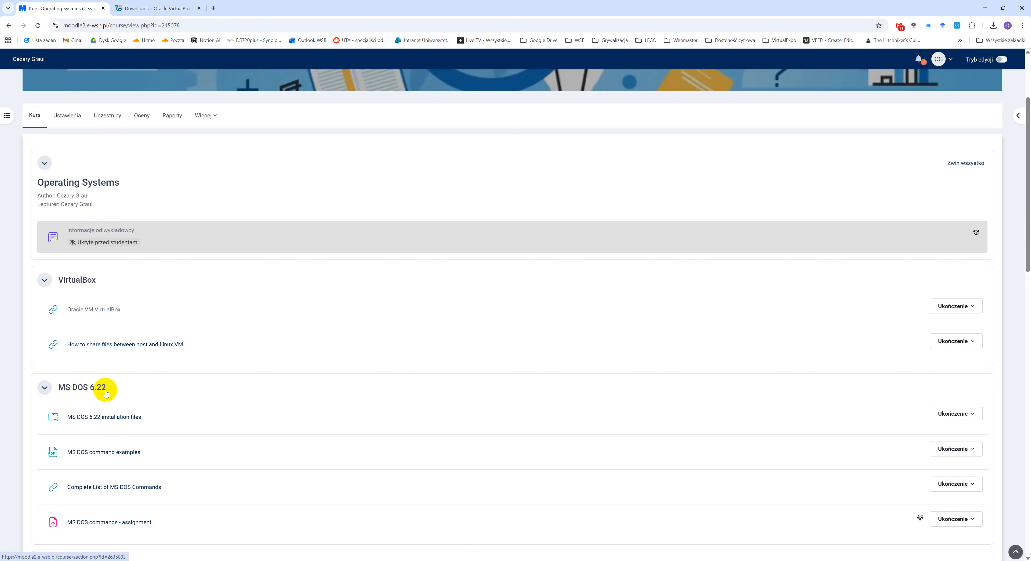
pyautogui.click(84, 422)
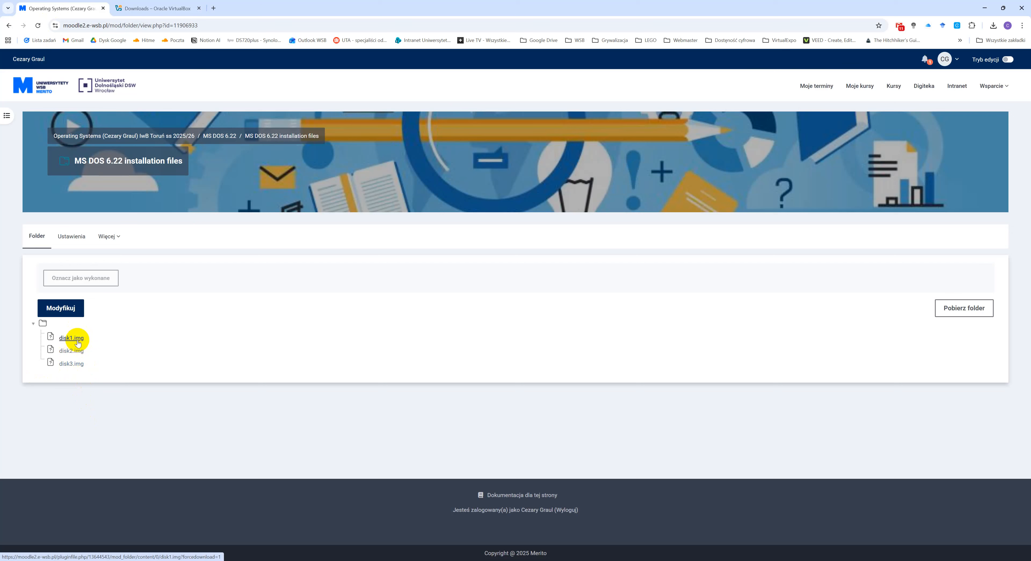
pyautogui.click(76, 339)
pyautogui.click(68, 352)
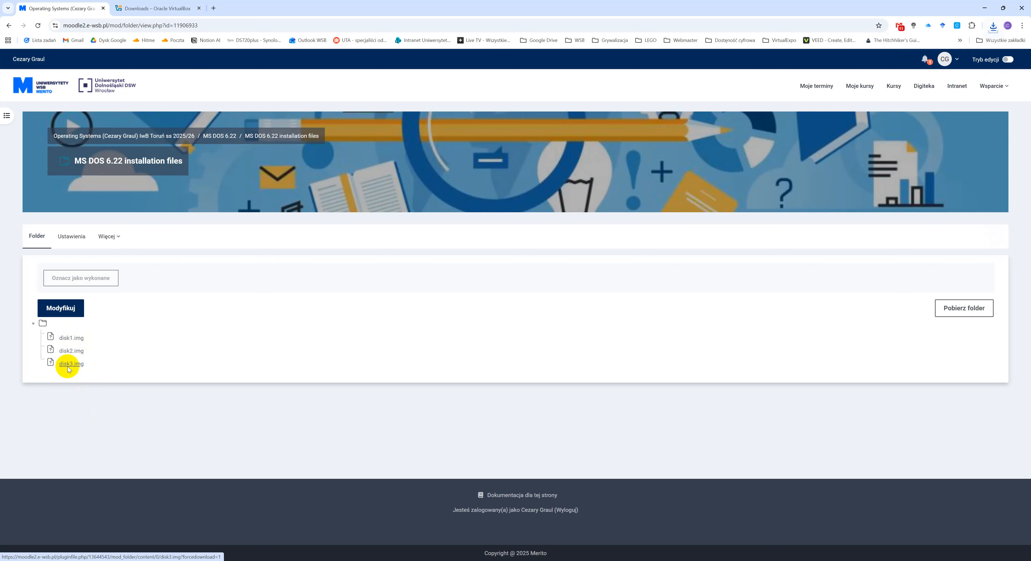
pyautogui.click(69, 363)
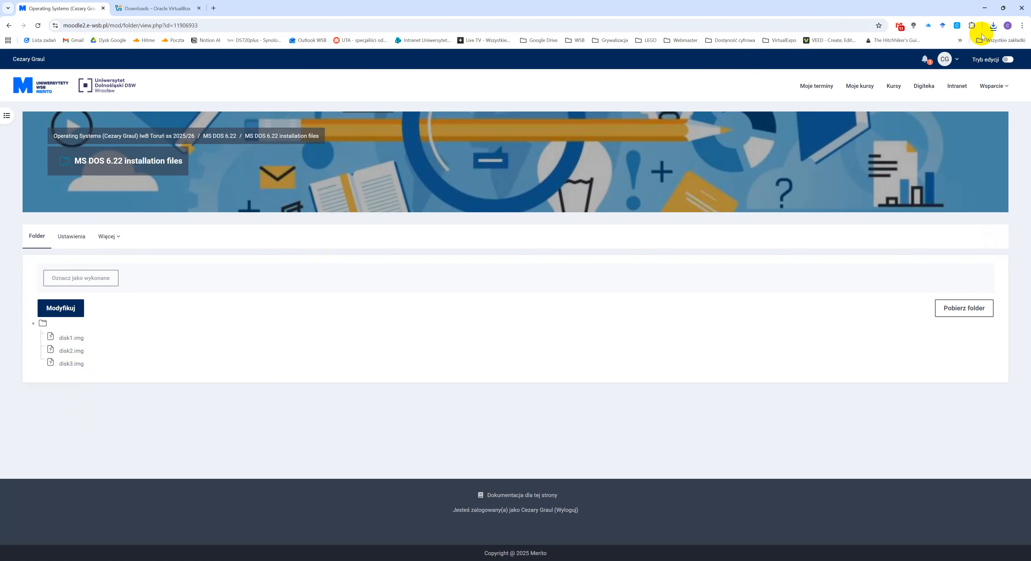
pyautogui.click(993, 25)
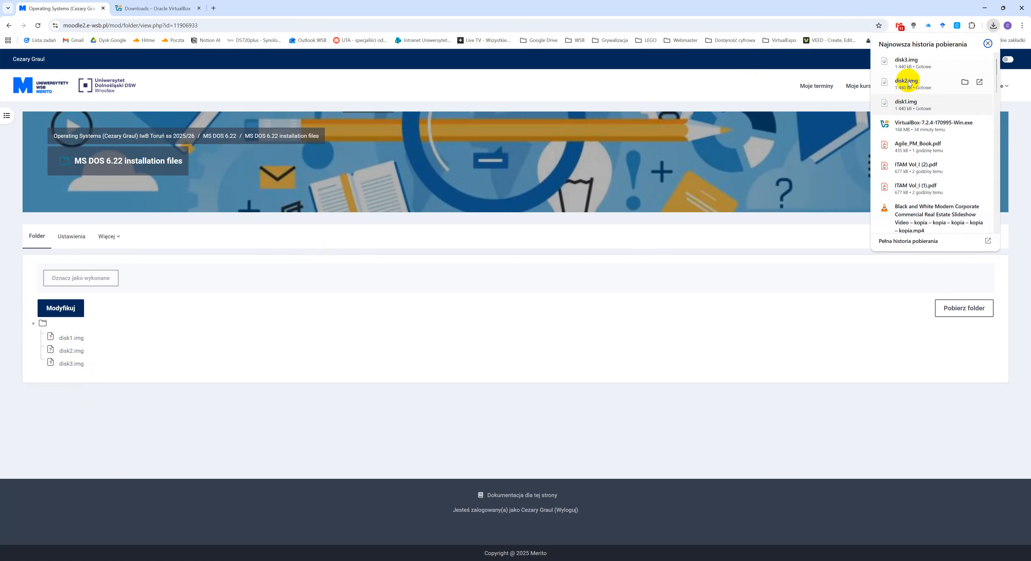
pyautogui.click(827, 405)
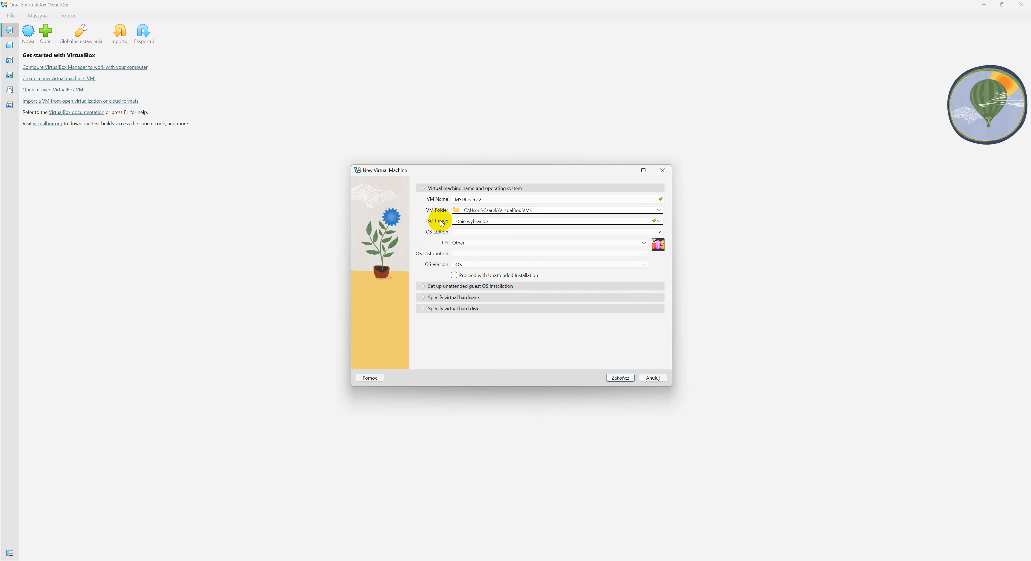
# Step: Review the new machine's unattended installation, hardware and hard disk options in VirtualBox, and create it with the default values
pyautogui.click(424, 286)
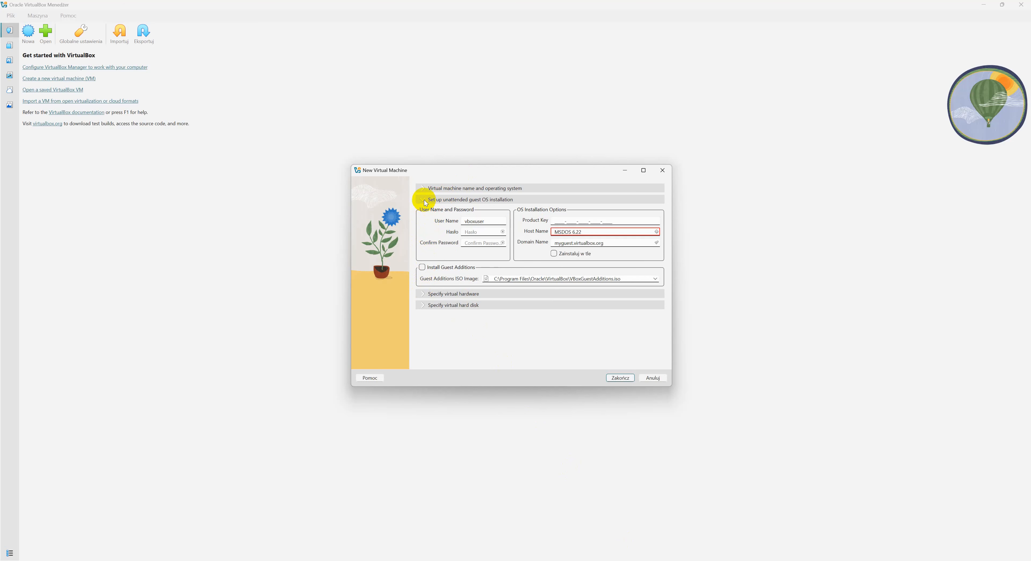
pyautogui.click(425, 293)
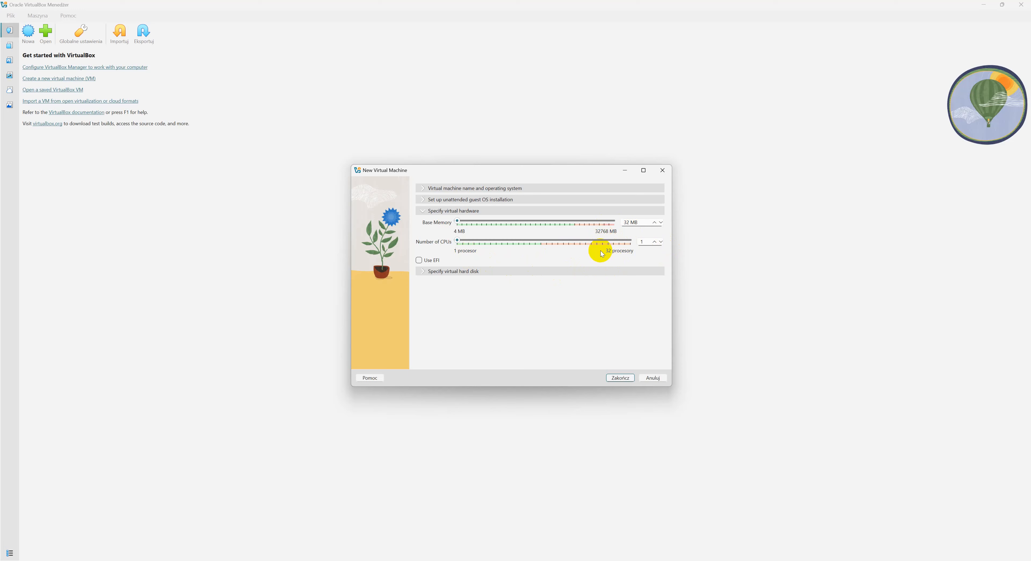
pyautogui.click(428, 273)
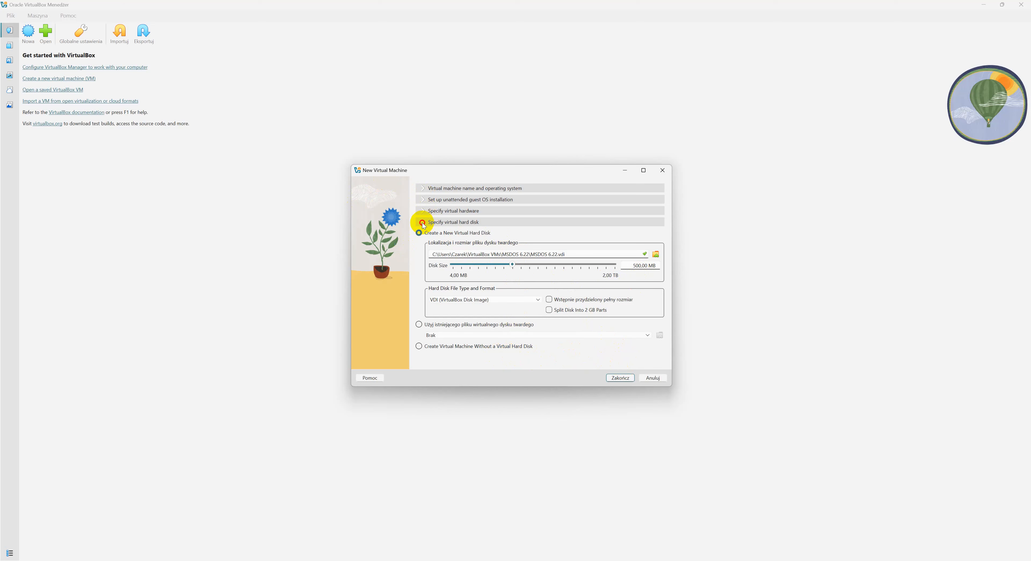
pyautogui.click(426, 190)
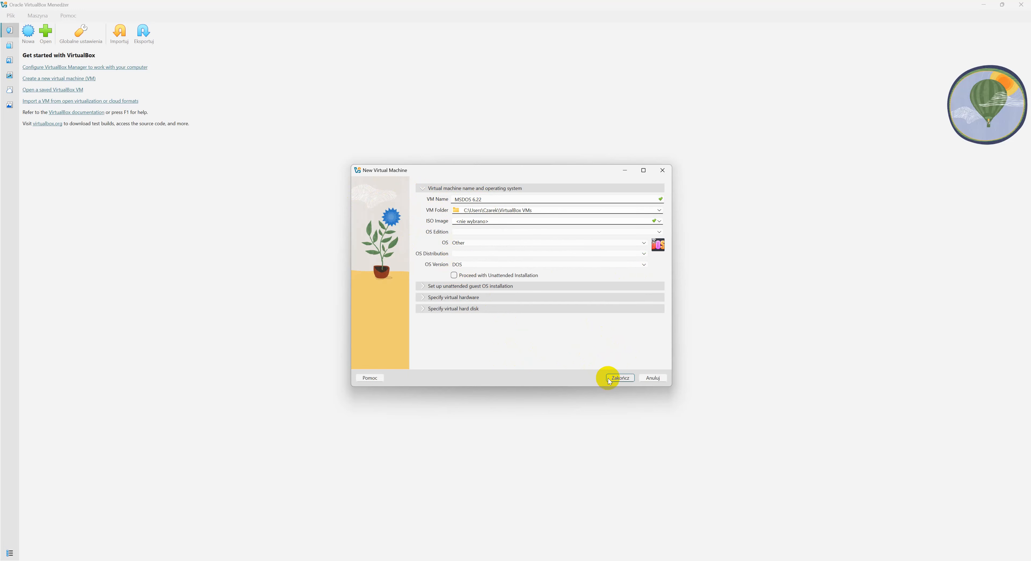
pyautogui.click(622, 378)
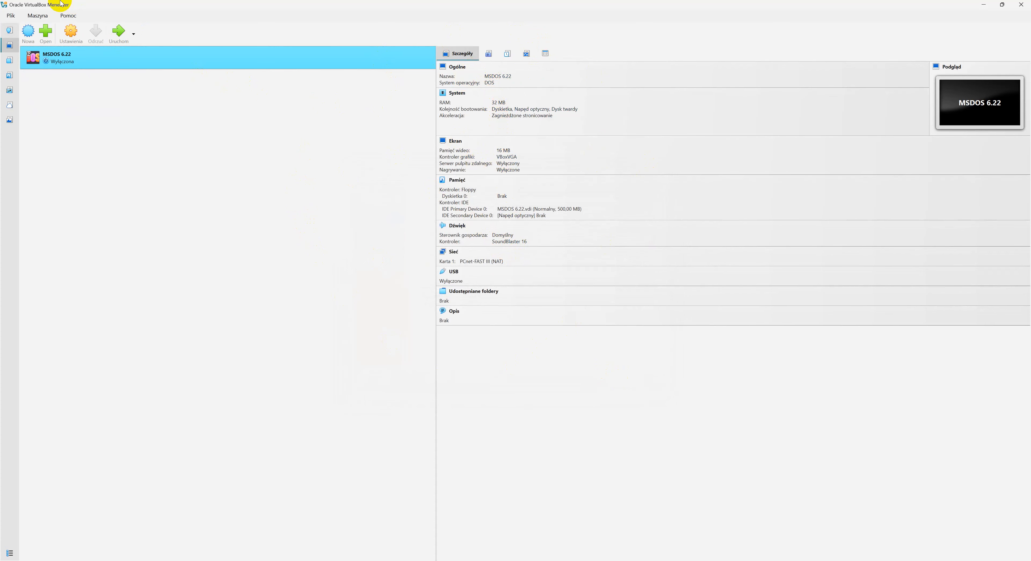
pyautogui.rightClick(103, 64)
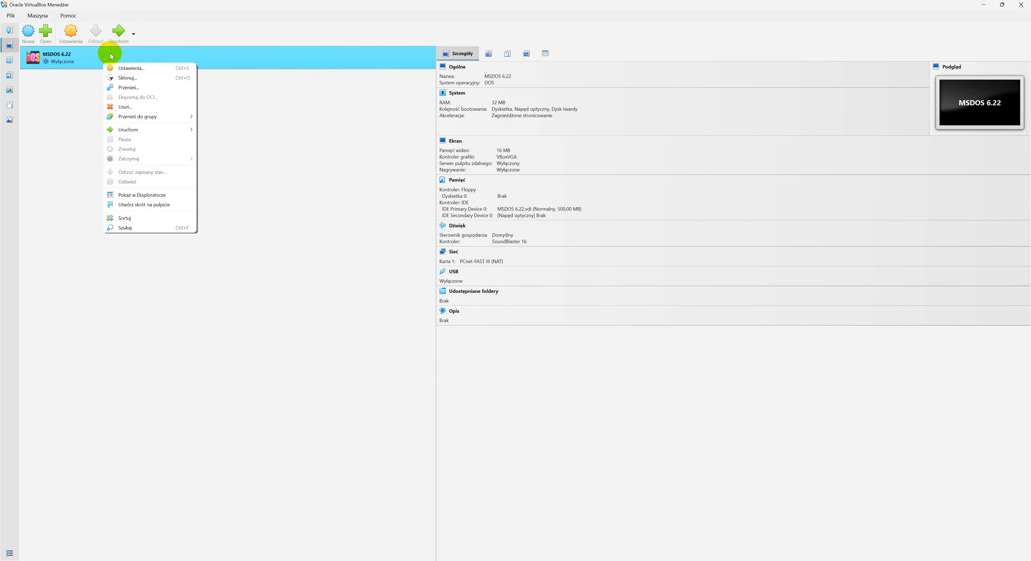
pyautogui.click(98, 53)
pyautogui.rightClick(141, 60)
pyautogui.rightClick(118, 53)
pyautogui.click(84, 53)
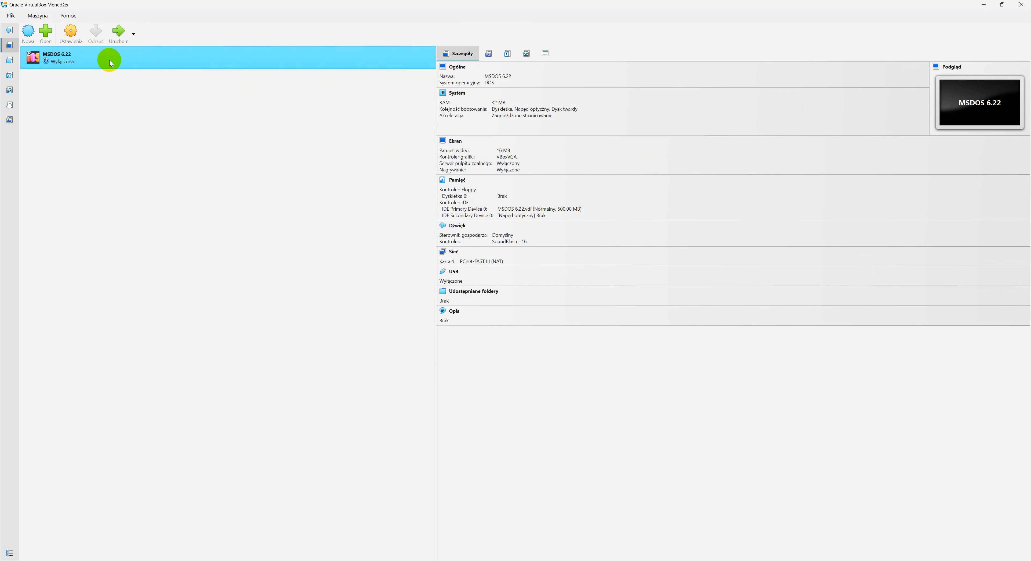
# Step: Attach disk1.img from the Downloads folder to the floppy drive in the MSDOS 6.22 machine's storage settings and save them
pyautogui.rightClick(116, 61)
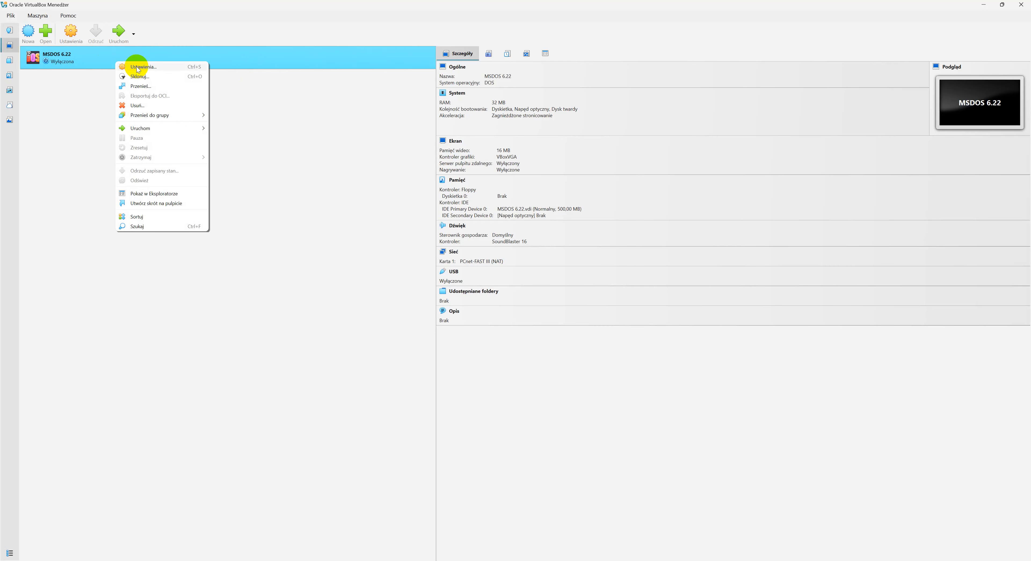
pyautogui.click(137, 67)
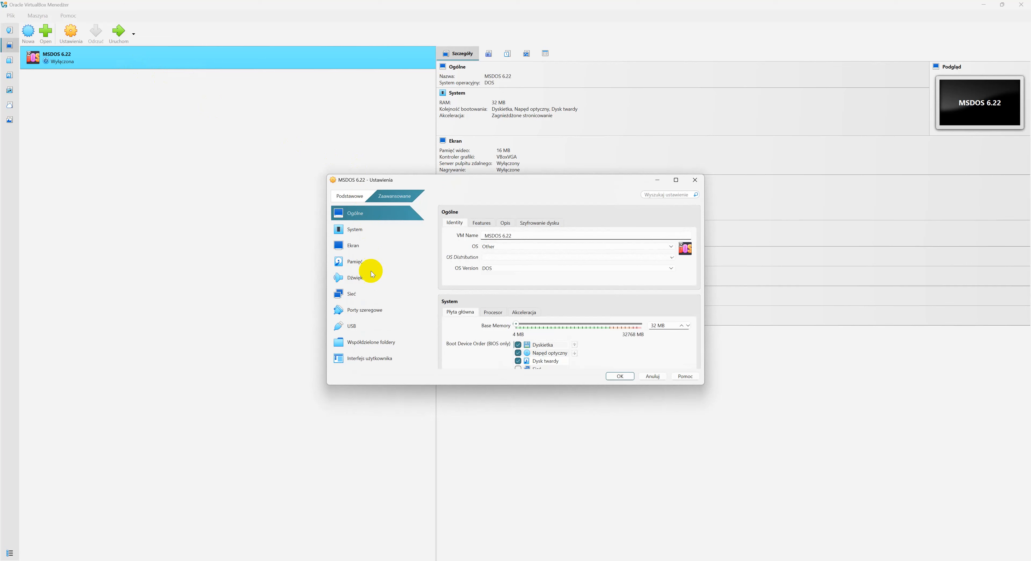
pyautogui.click(357, 264)
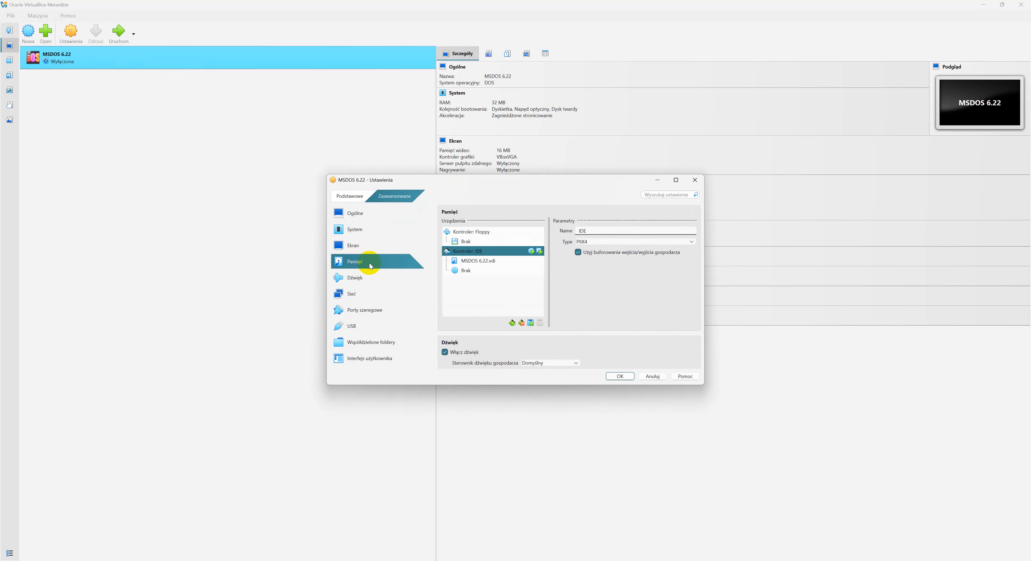
pyautogui.click(466, 242)
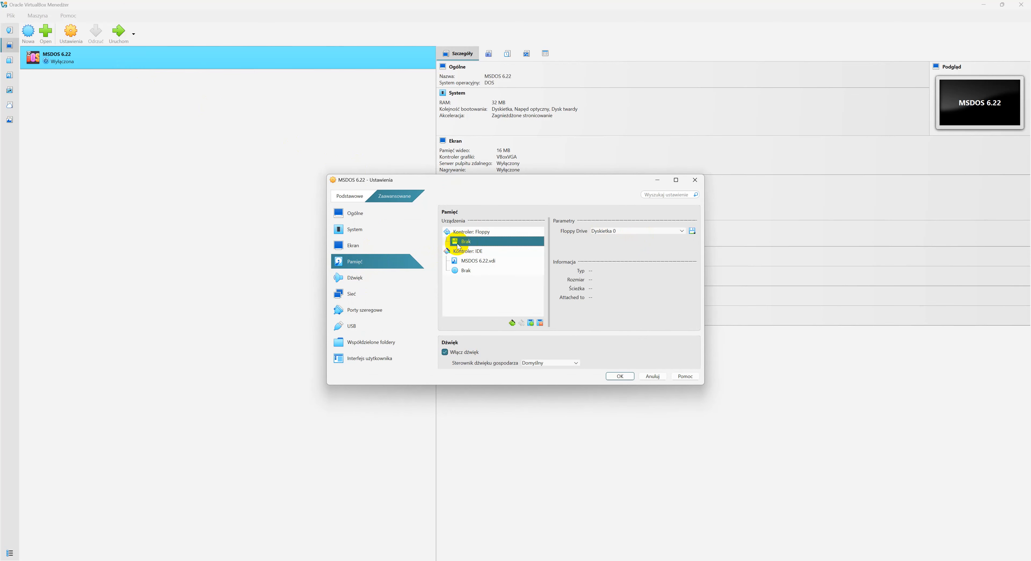
pyautogui.click(692, 232)
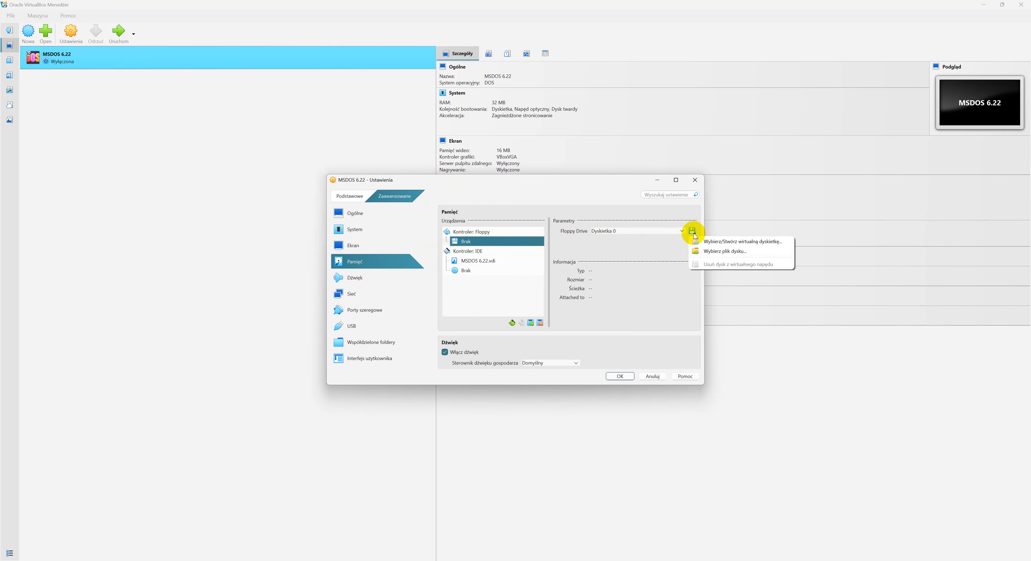
pyautogui.click(712, 251)
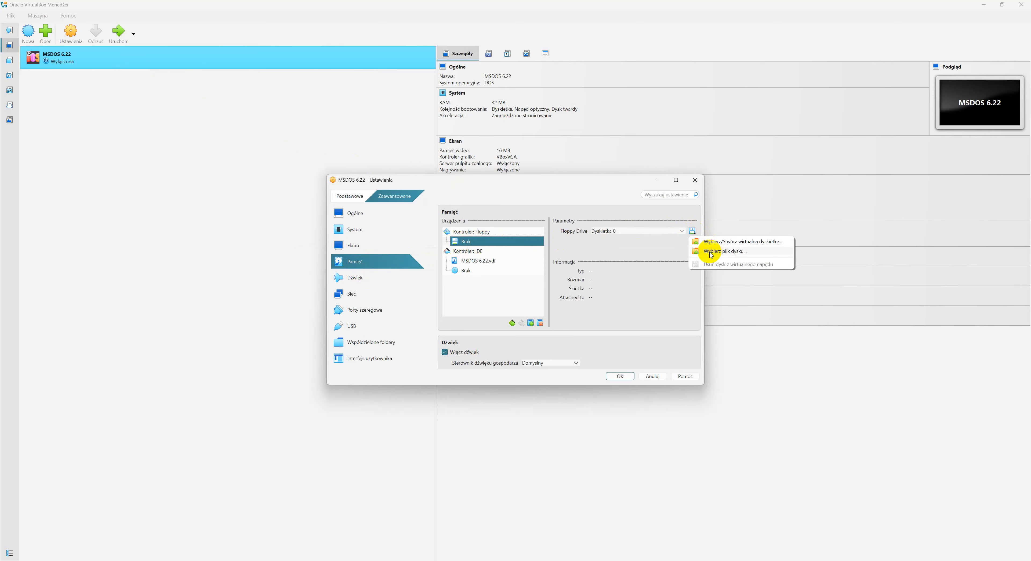
pyautogui.click(390, 276)
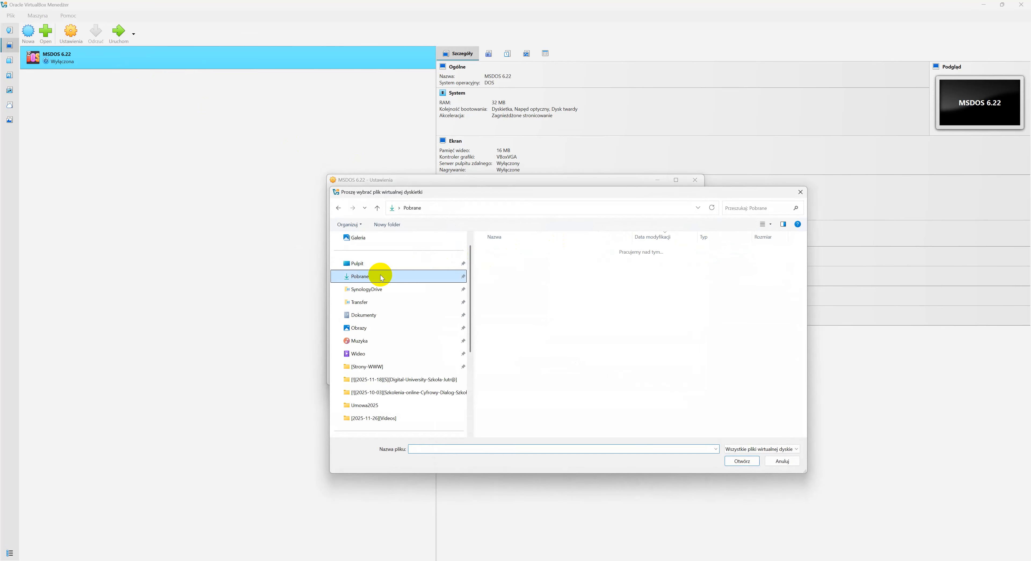
pyautogui.doubleClick(501, 283)
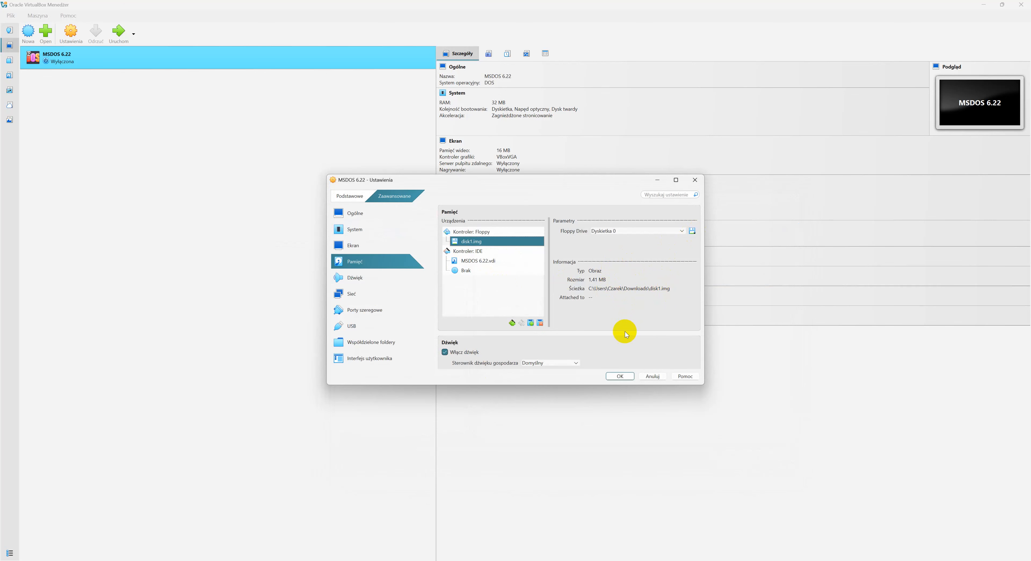
pyautogui.click(620, 376)
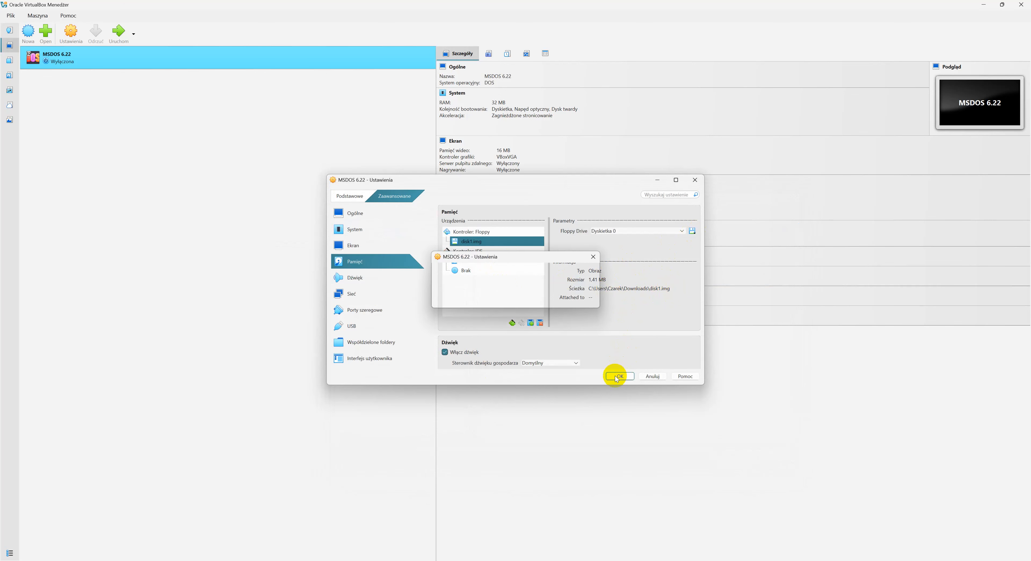
# Step: Start the MSDOS 6.22 machine, maximize its window and scale the virtual screen to 300%
pyautogui.doubleClick(97, 62)
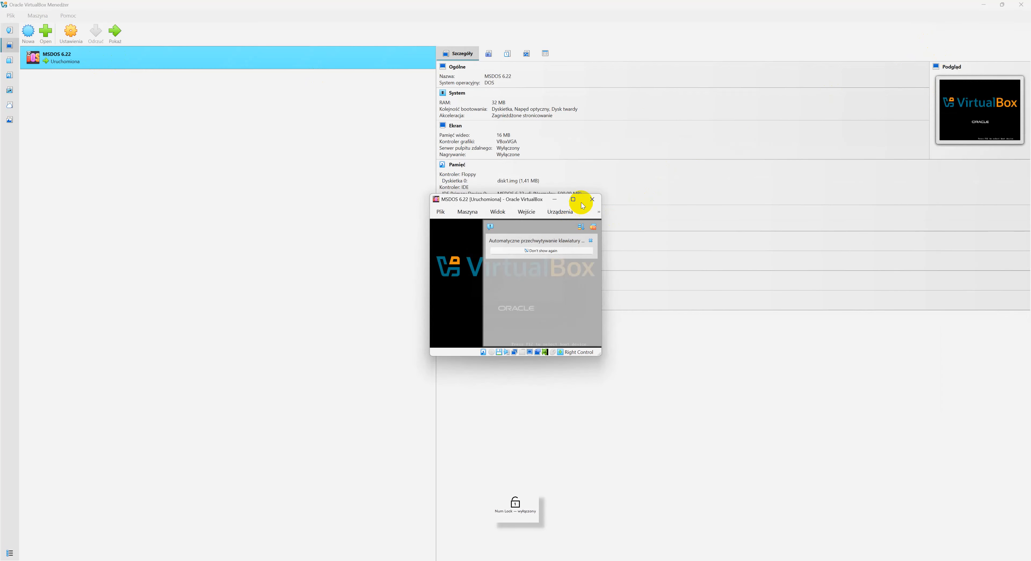
pyautogui.click(574, 200)
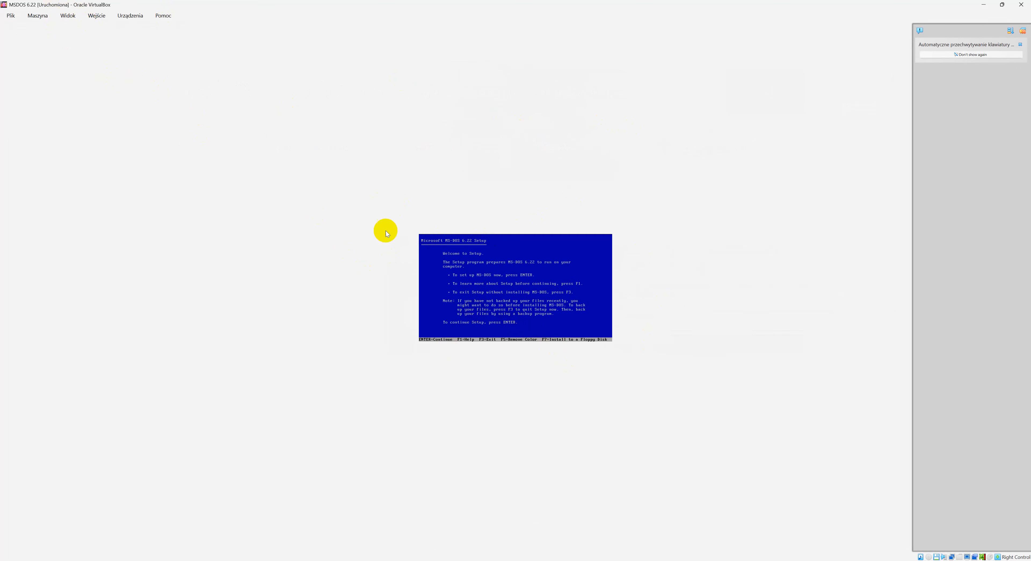
pyautogui.click(78, 17)
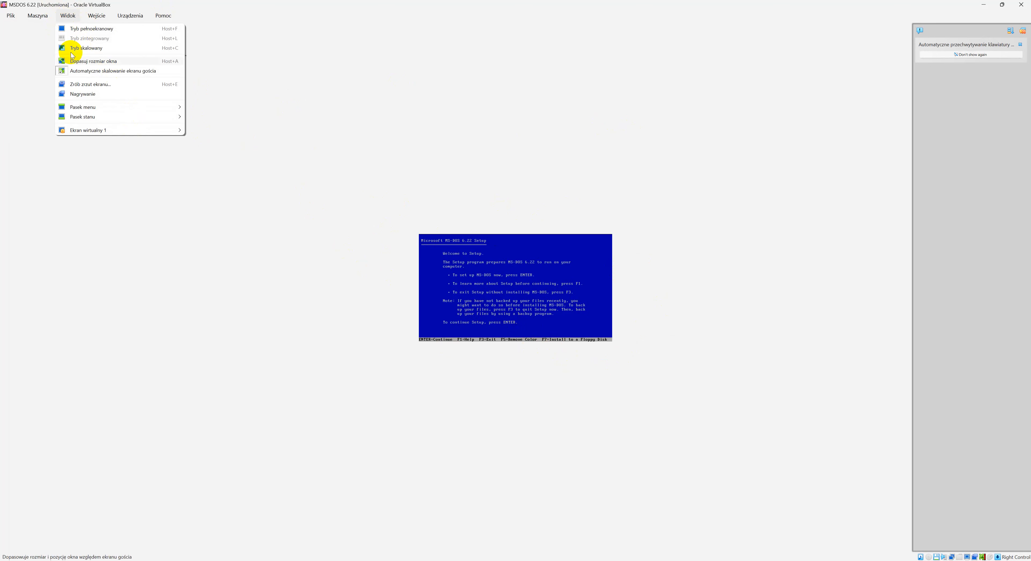
pyautogui.moveTo(83, 130)
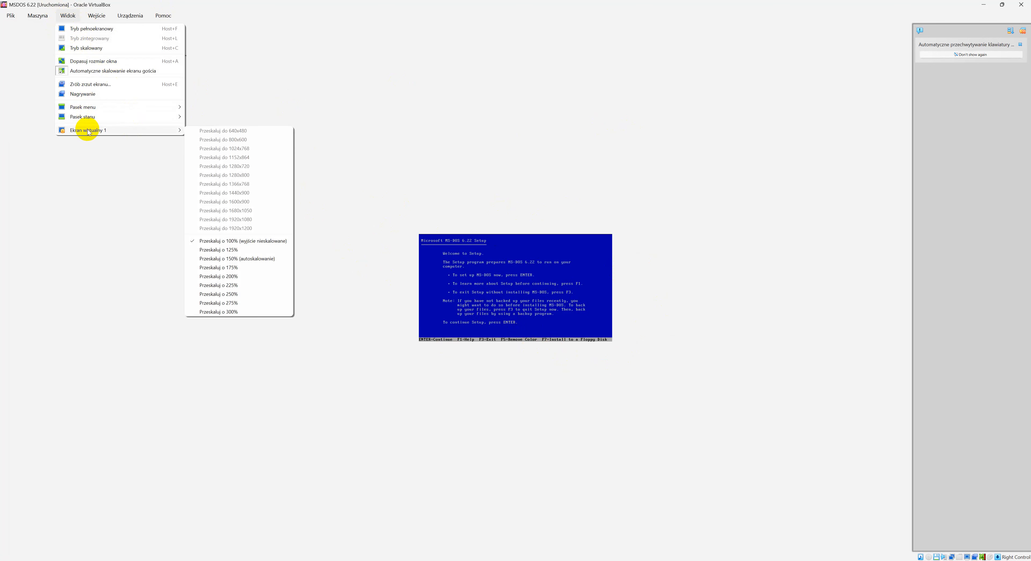
pyautogui.click(235, 313)
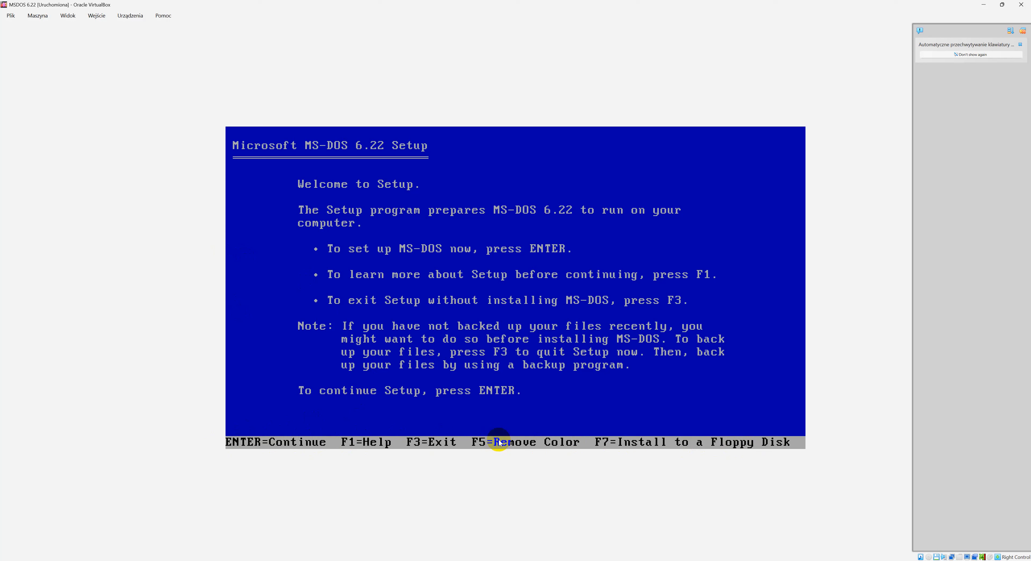
# Step: Begin MS-DOS 6.22 Setup, have it configure the unallocated disk space, and let it restart the machine
pyautogui.press('Return')
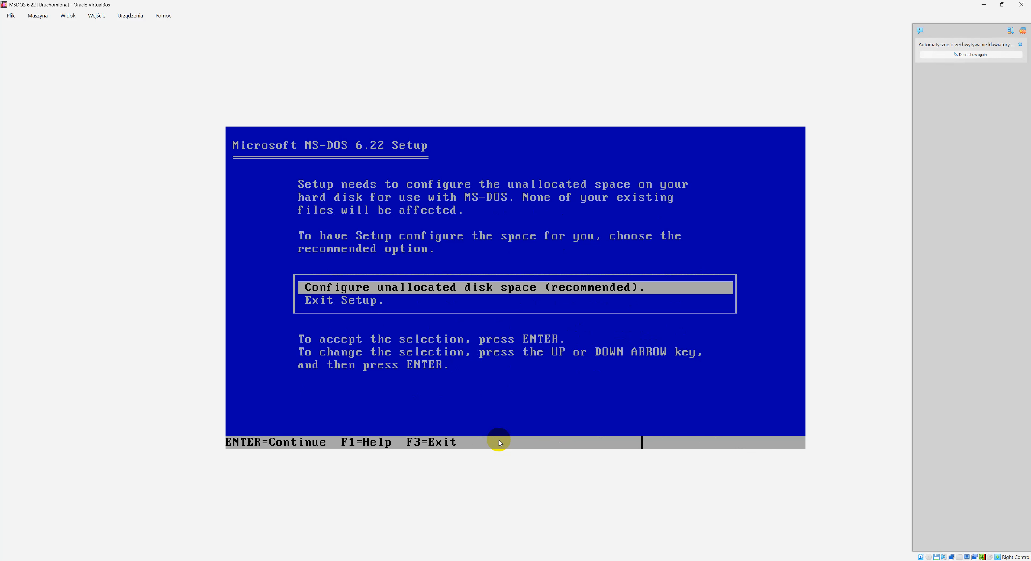
pyautogui.press('Return')
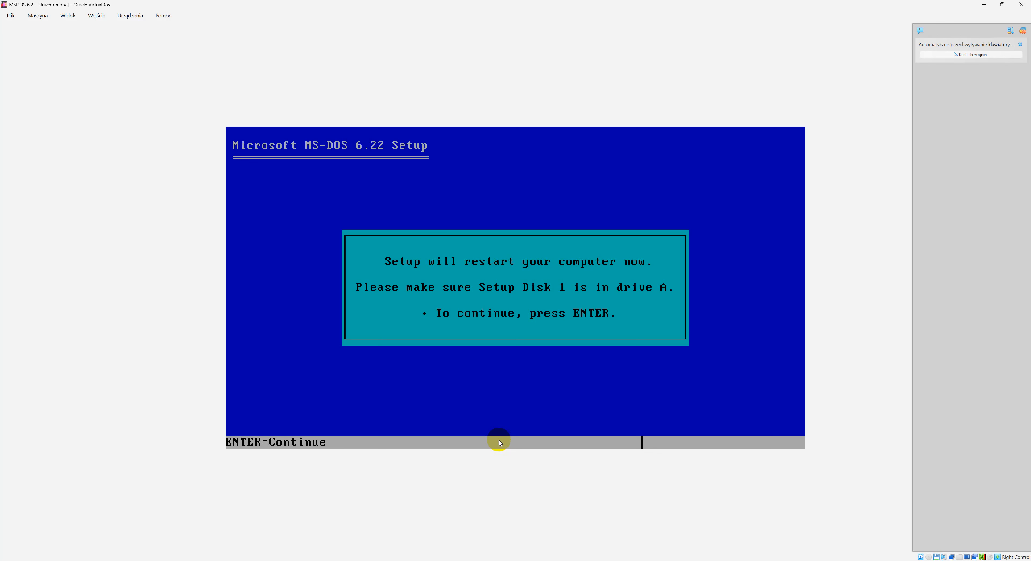
pyautogui.press('Return')
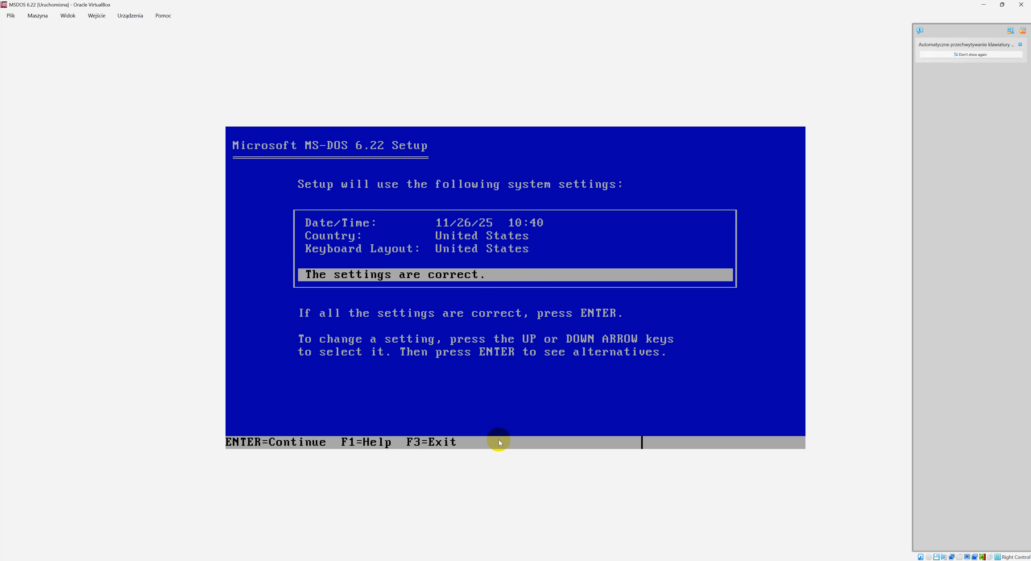
# Step: Choose a different keyboard layout in Setup, accept the system settings, and confirm C:\DOS as the installation directory
pyautogui.press('Up')
pyautogui.press('Return')
pyautogui.press('Up')
pyautogui.press('Up')
pyautogui.press('Up')
pyautogui.press('Up')
pyautogui.press('Up')
pyautogui.press('Up')
pyautogui.press('Return')
pyautogui.press('Return')
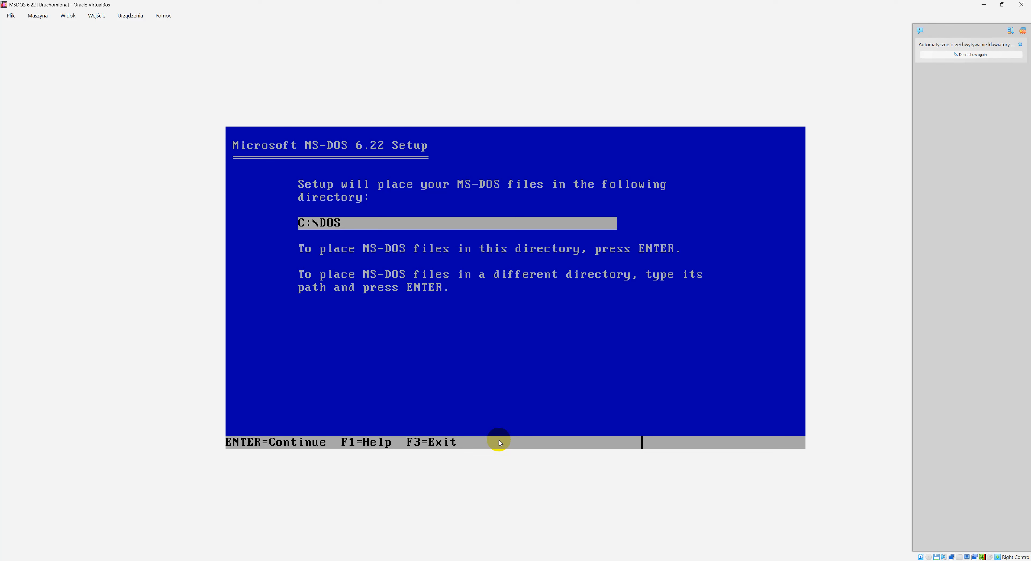
pyautogui.press('Return')
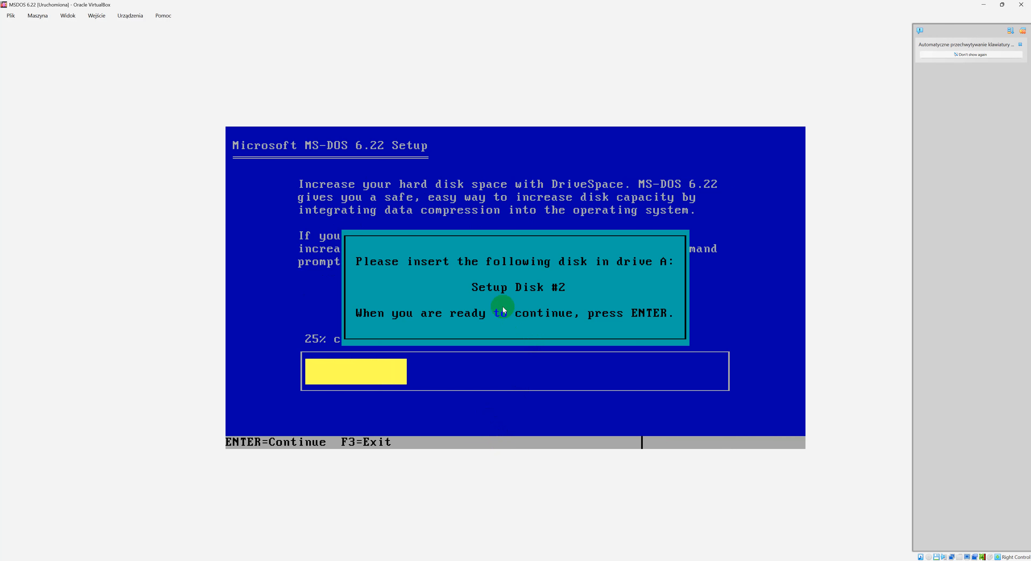
# Step: Insert disk2.img from the Downloads folder into the virtual floppy drive and continue the installation
pyautogui.click(121, 17)
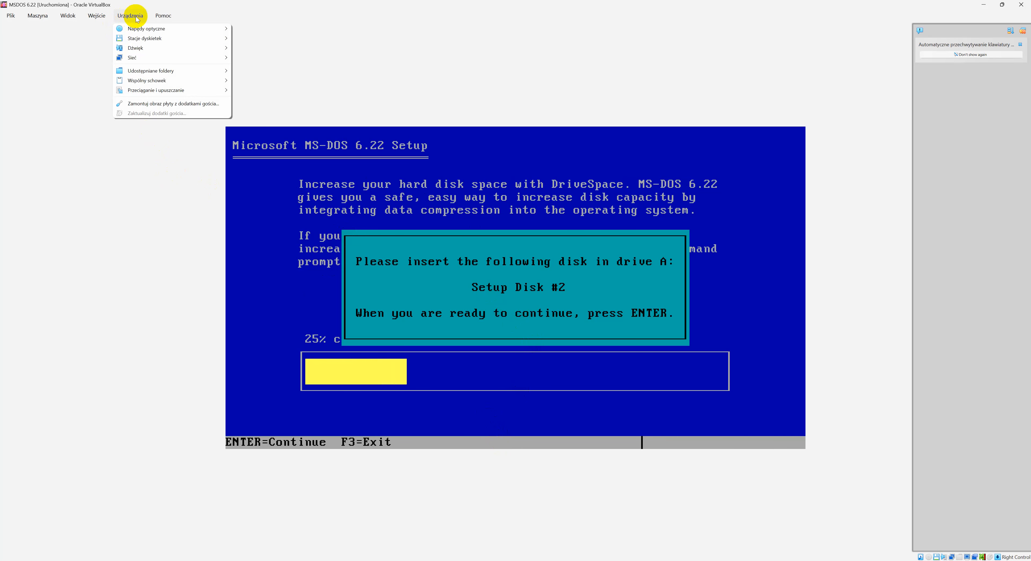
pyautogui.moveTo(142, 38)
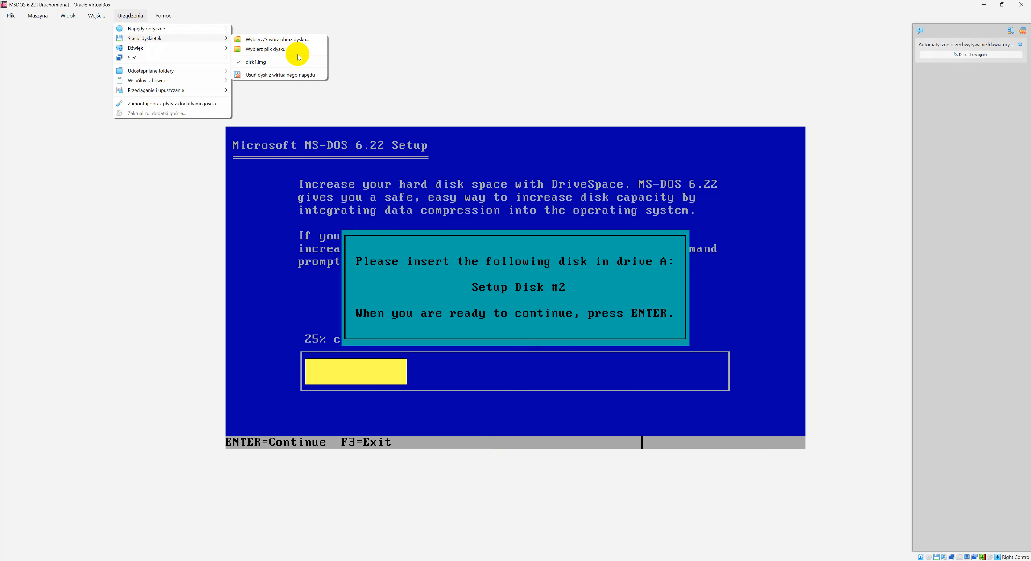
pyautogui.click(263, 53)
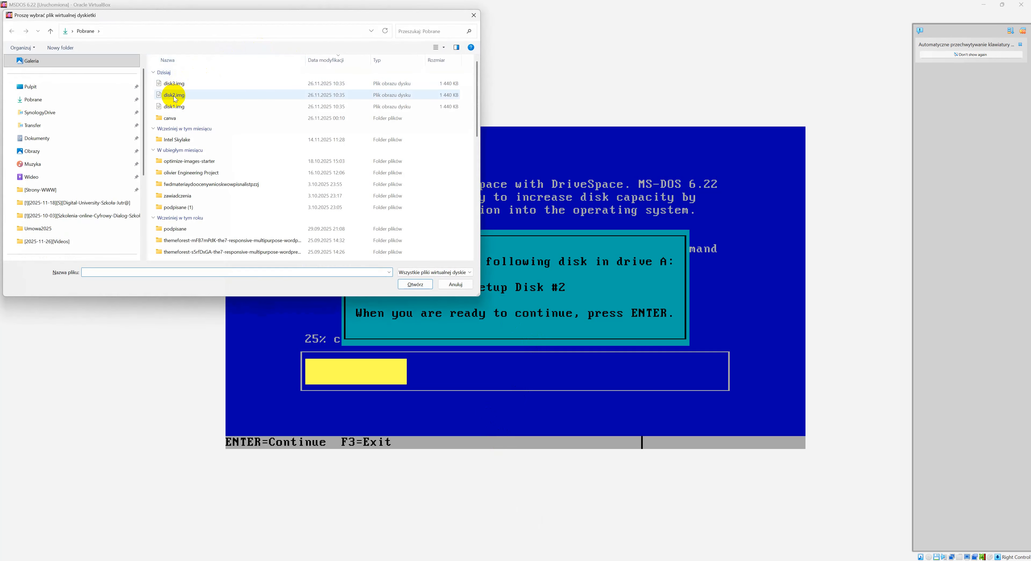
pyautogui.click(175, 98)
pyautogui.doubleClick(175, 98)
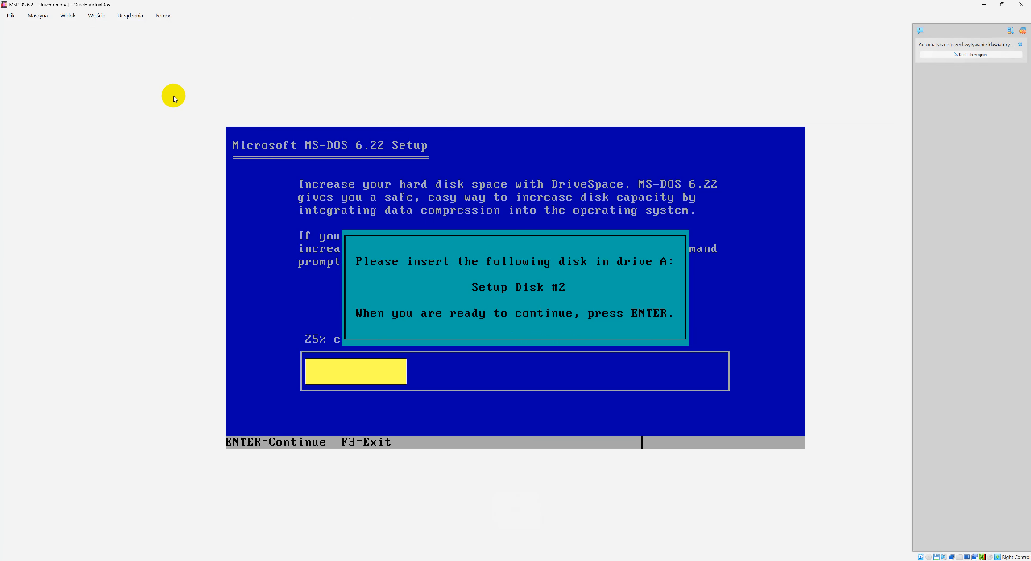
pyautogui.press('Return')
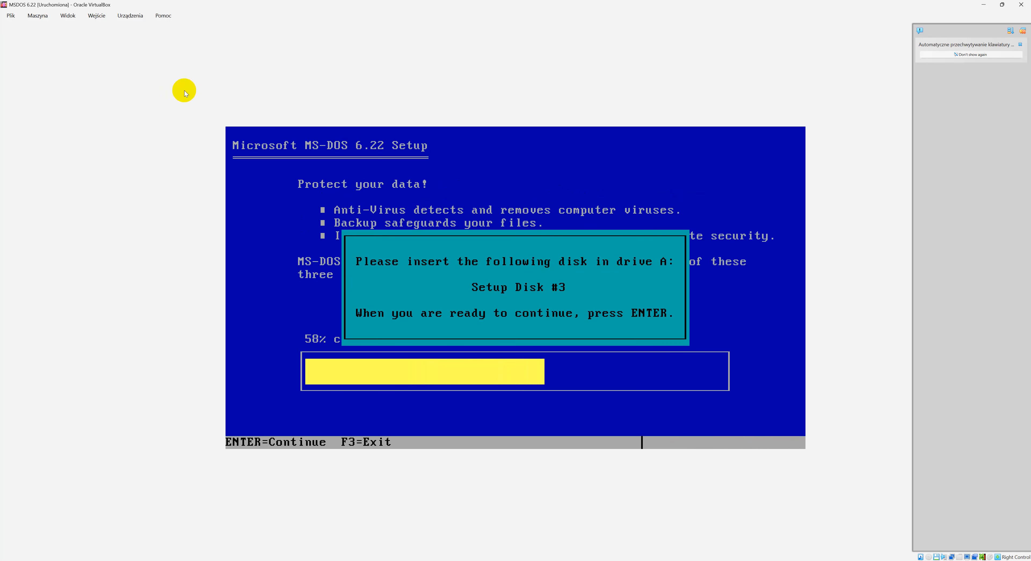
# Step: Swap the virtual floppy for disk3.img from the Downloads folder and continue Setup with the third disk
pyautogui.click(124, 23)
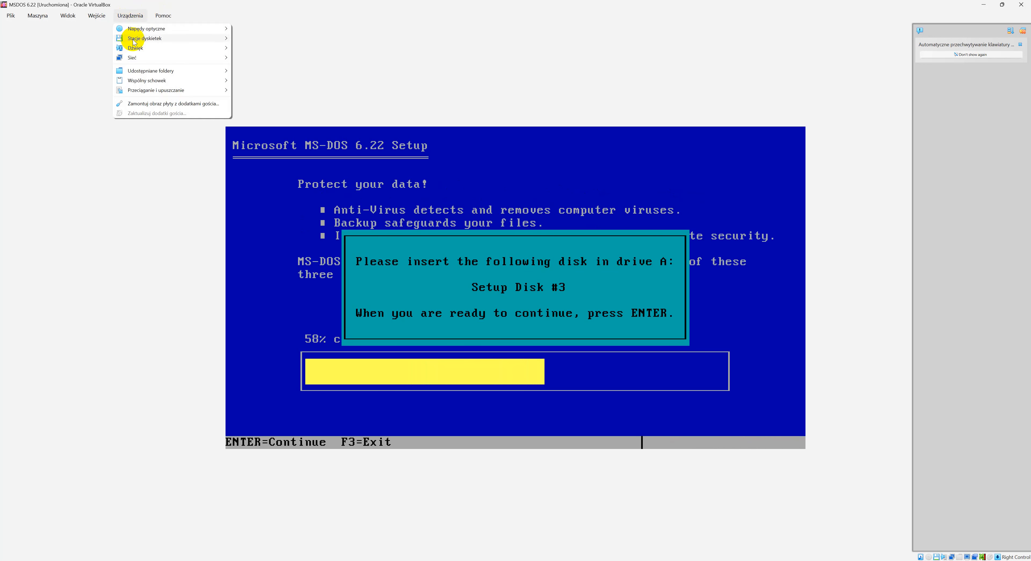
pyautogui.moveTo(144, 38)
pyautogui.click(273, 48)
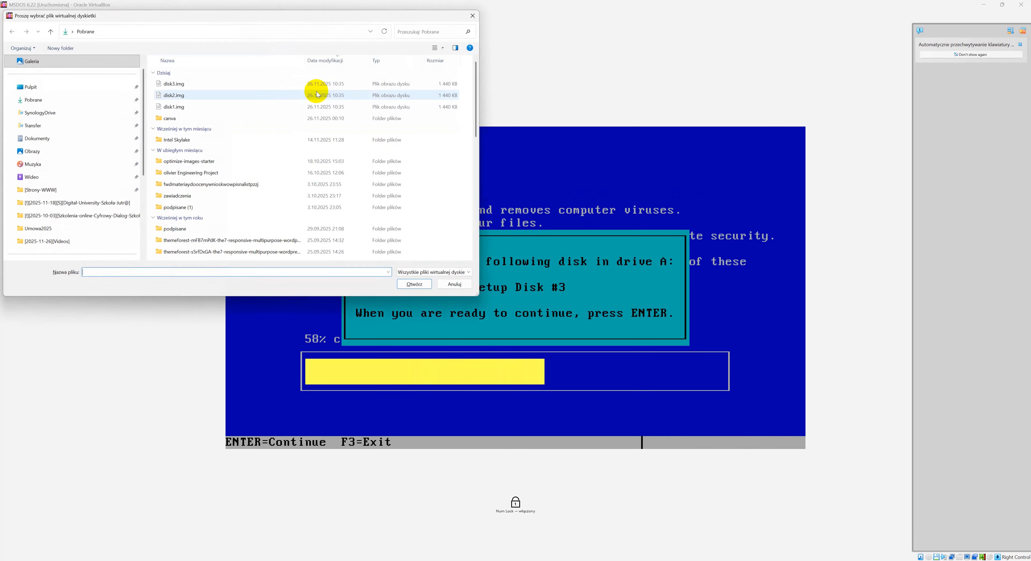
pyautogui.click(243, 84)
pyautogui.doubleClick(243, 84)
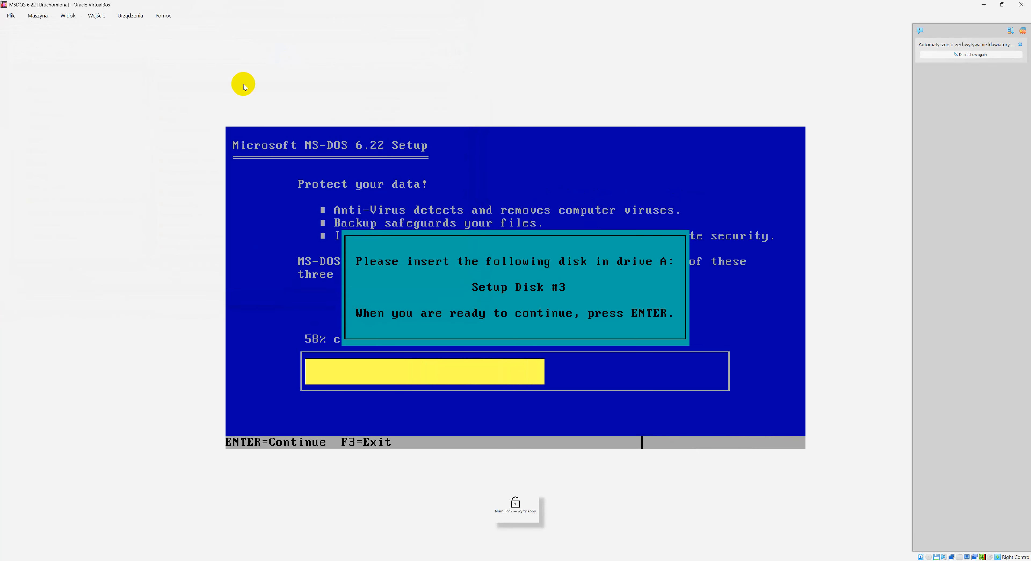
pyautogui.press('Return')
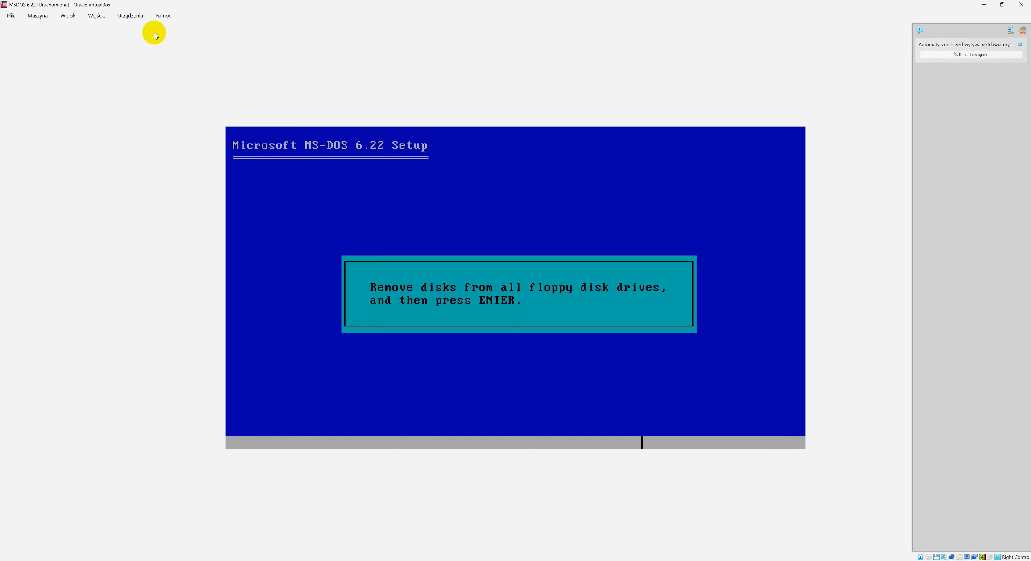
# Step: Remove the disk from the virtual floppy drive, finish Setup and restart the machine with MS-DOS 6.22
pyautogui.click(124, 20)
pyautogui.moveTo(137, 40)
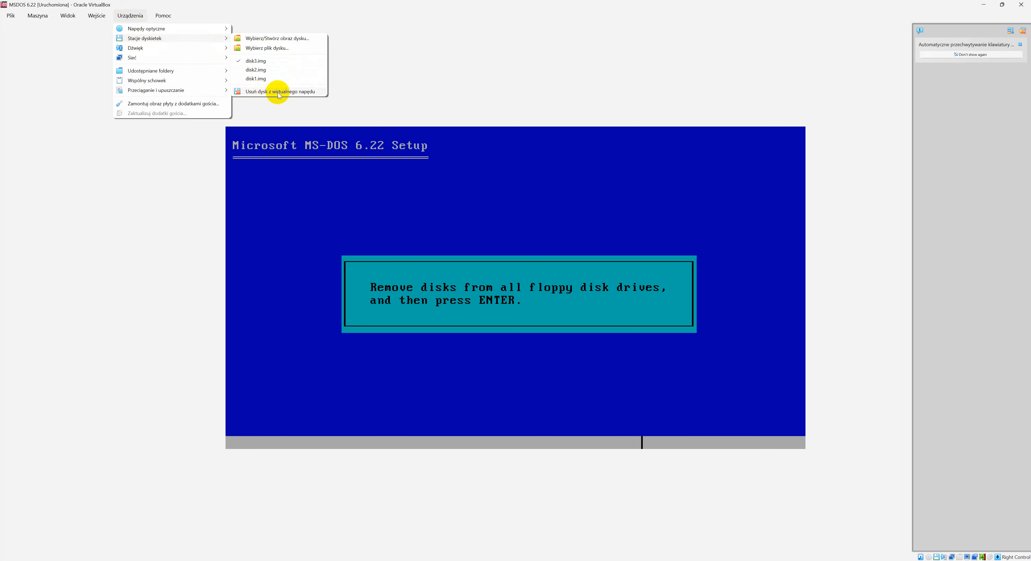
pyautogui.click(248, 93)
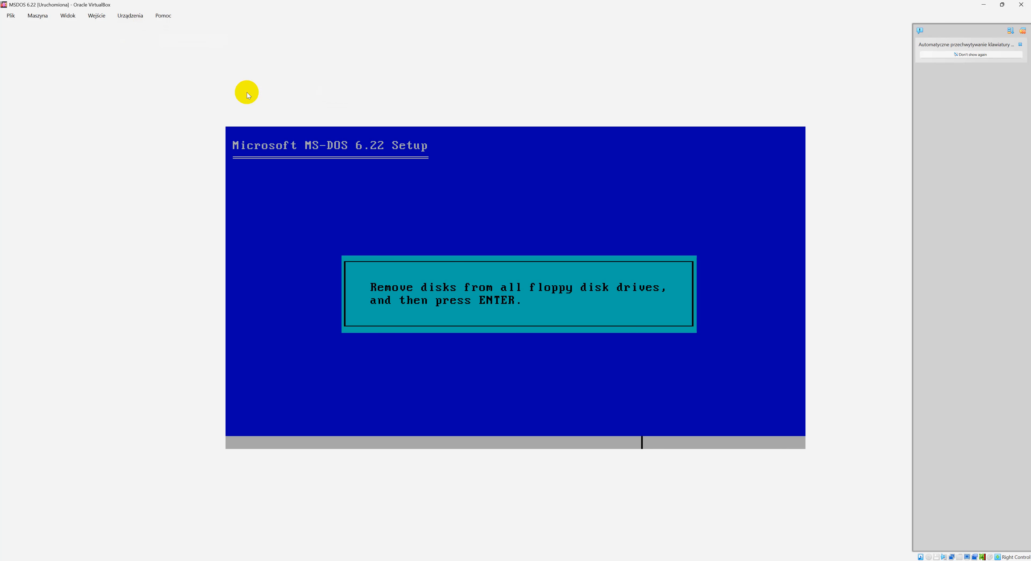
pyautogui.press('Return')
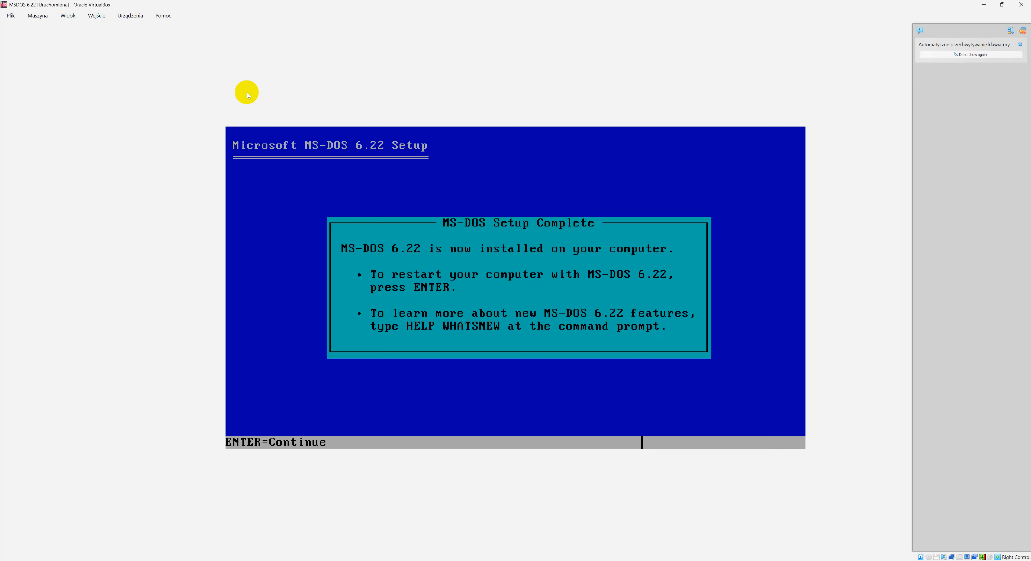
pyautogui.press('Return')
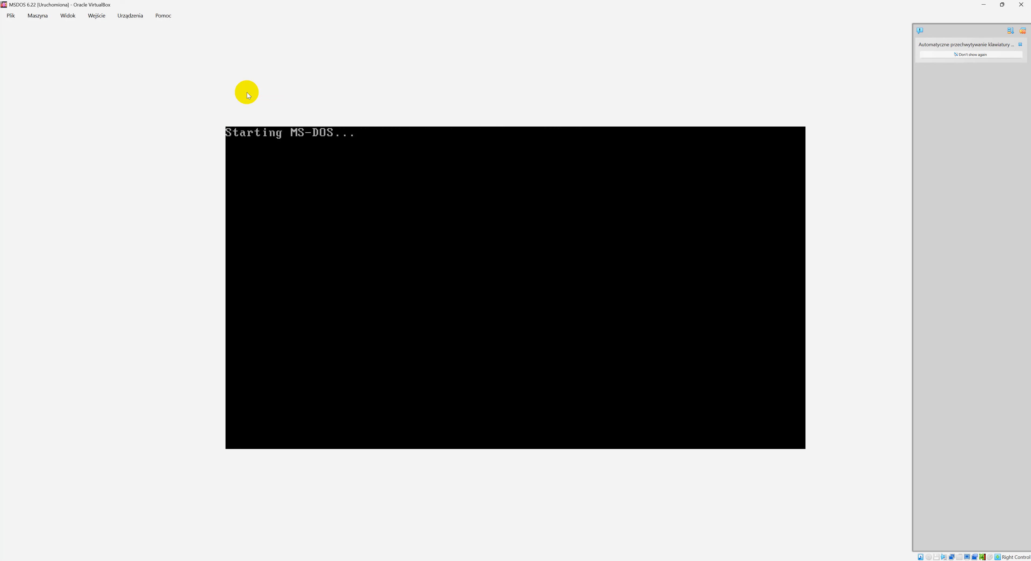